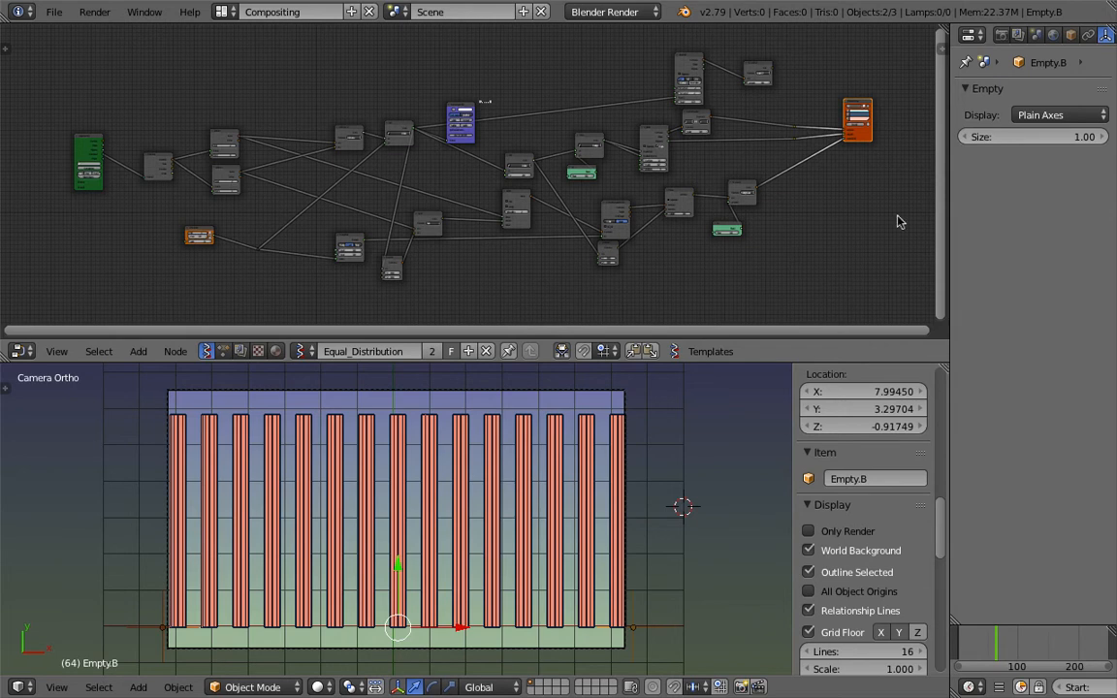
Step: Widen the node editor and 3D view by narrowing the properties area, and frame the node tree
drag(948, 219, 1021, 219)
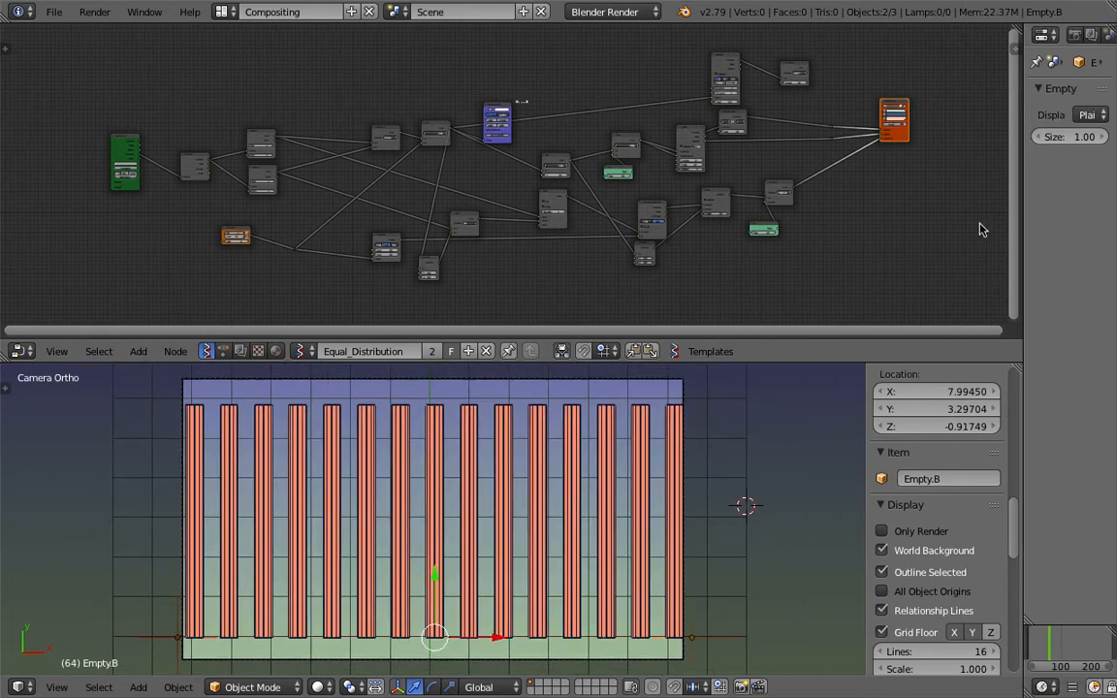
scroll(232, 440, down, 1)
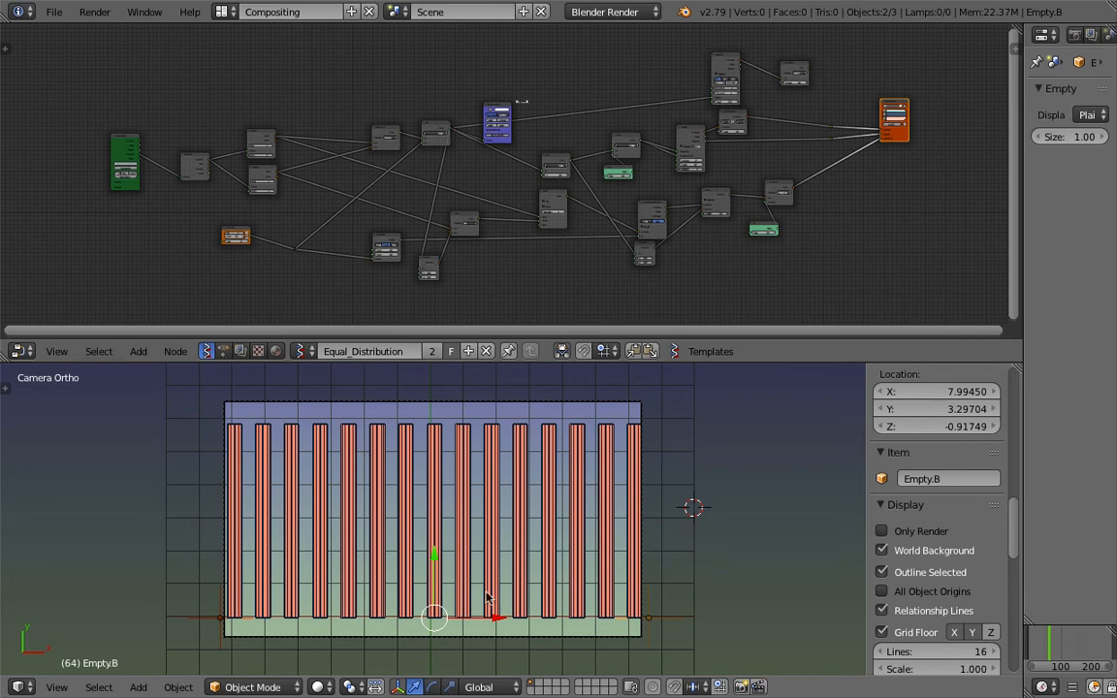
middle_drag(475, 271, 492, 247)
scroll(453, 270, up, 3)
scroll(489, 241, down, 1)
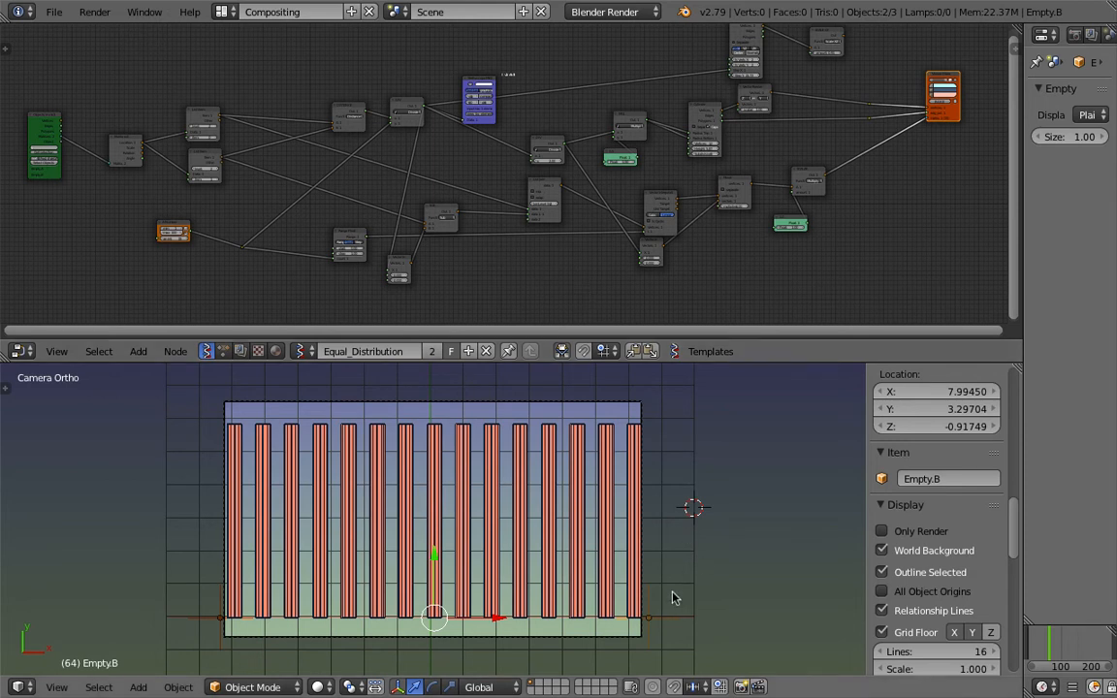
Step: Leave the camera view, select the camera and try a free trackball rotation on it
middle_drag(570, 586, 553, 458)
right_click(553, 458)
scroll(554, 446, down, 3)
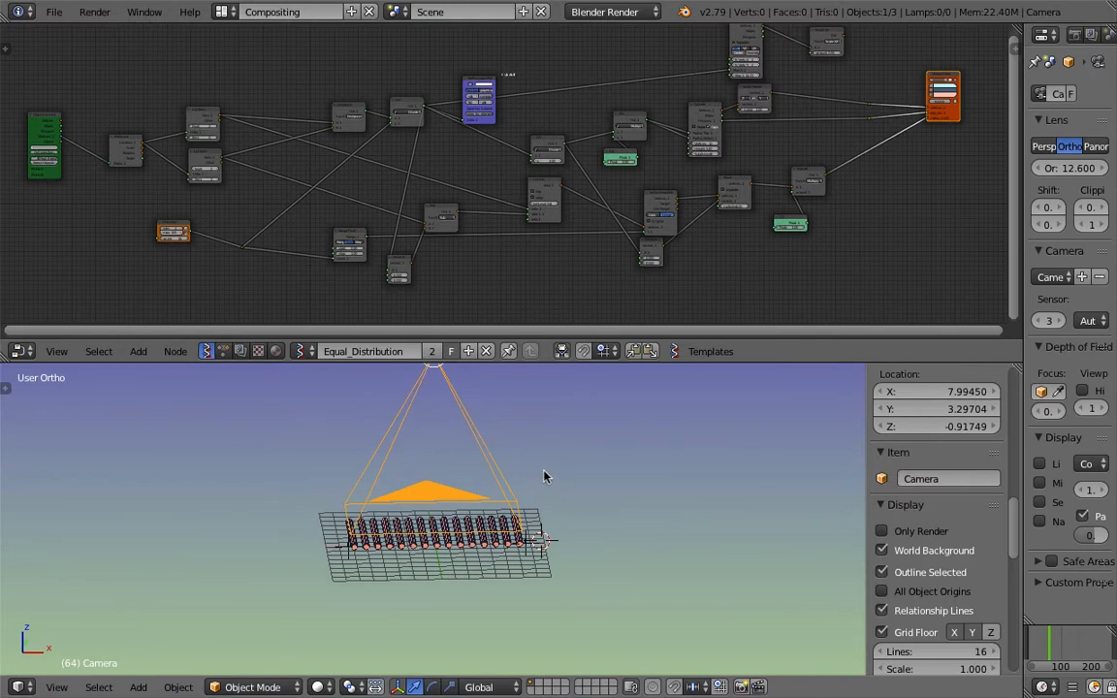
key(r)
key(r)
right_click(543, 475)
middle_drag(545, 473, 538, 505)
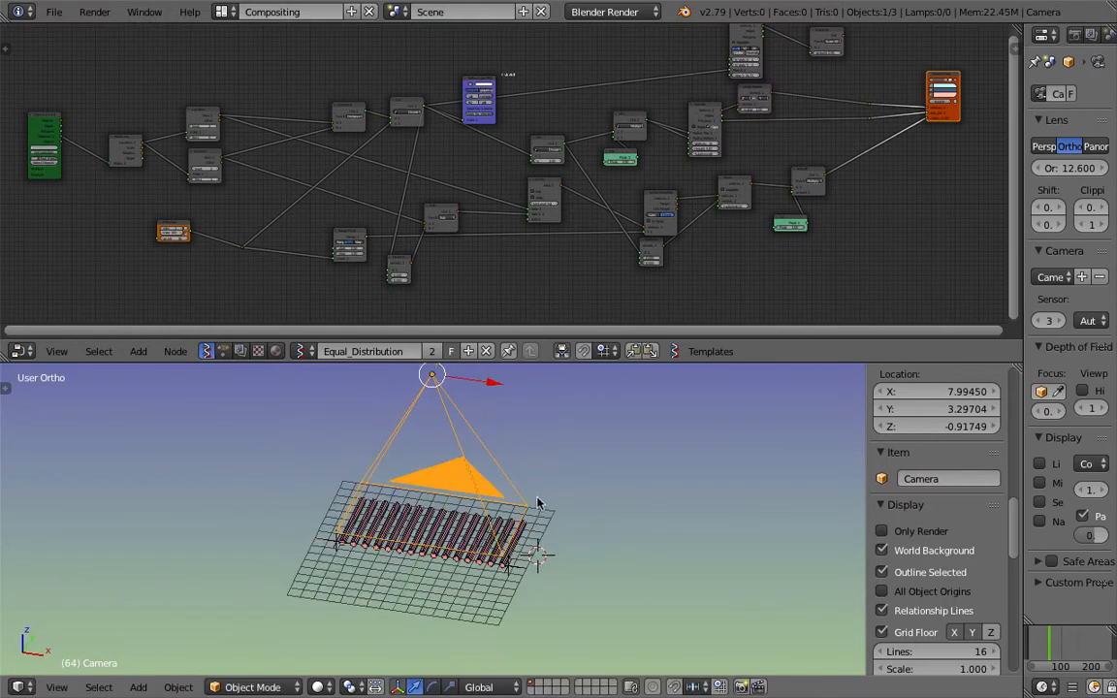
Step: Widen the properties area to show the scene's render settings, and hide the 3D view's sidebar
drag(1022, 223, 832, 194)
click(883, 36)
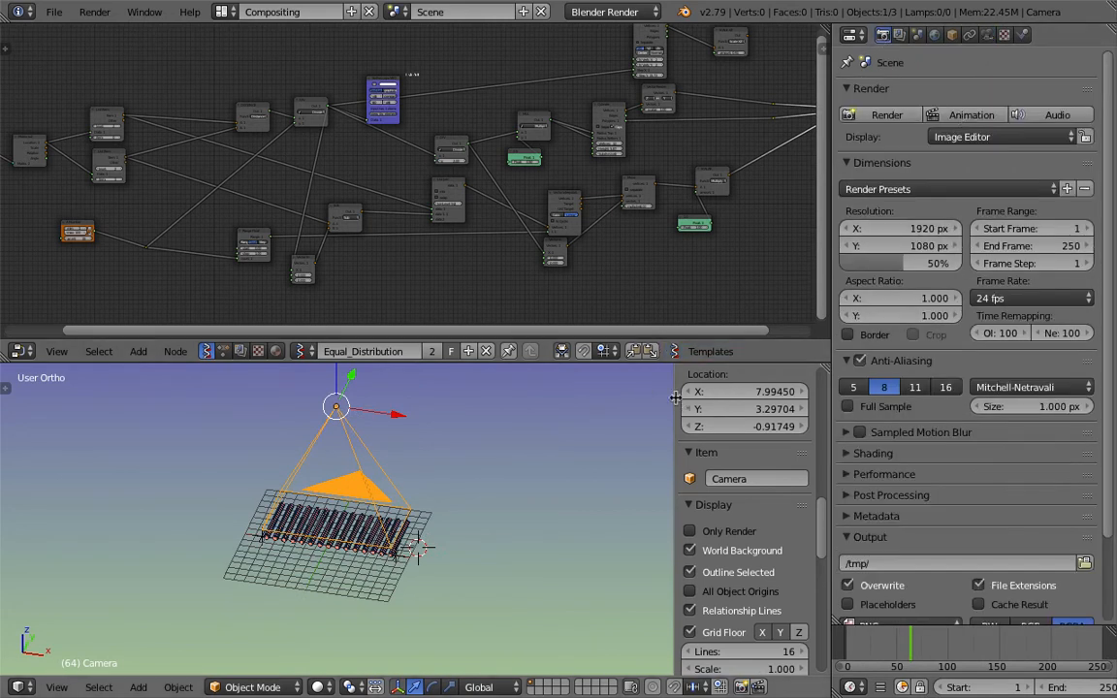
key(n)
Step: Select the empties at the ends of the cylinder row and examine the layout from several angles
scroll(689, 544, up, 6)
middle_drag(676, 540, 623, 564)
scroll(644, 493, down, 2)
shift+middle_drag(624, 544, 632, 485)
scroll(652, 489, up, 2)
middle_drag(537, 534, 589, 528)
right_click(625, 519)
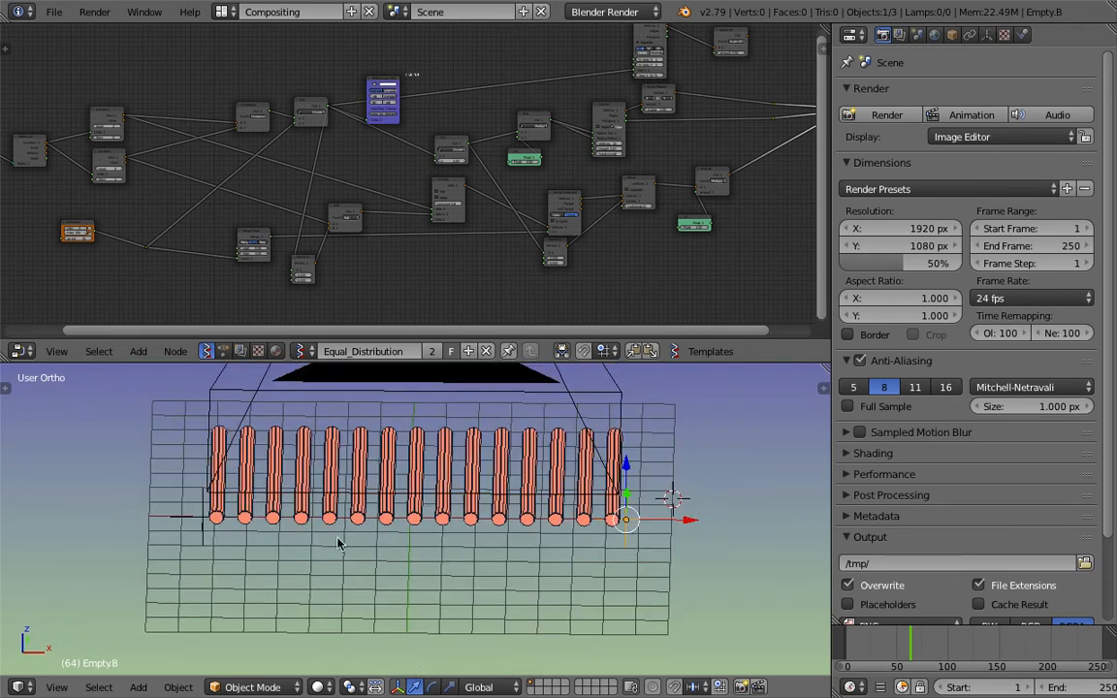
right_click(197, 534)
middle_drag(197, 534, 167, 561)
middle_drag(108, 601, 615, 558)
scroll(678, 550, down, 2)
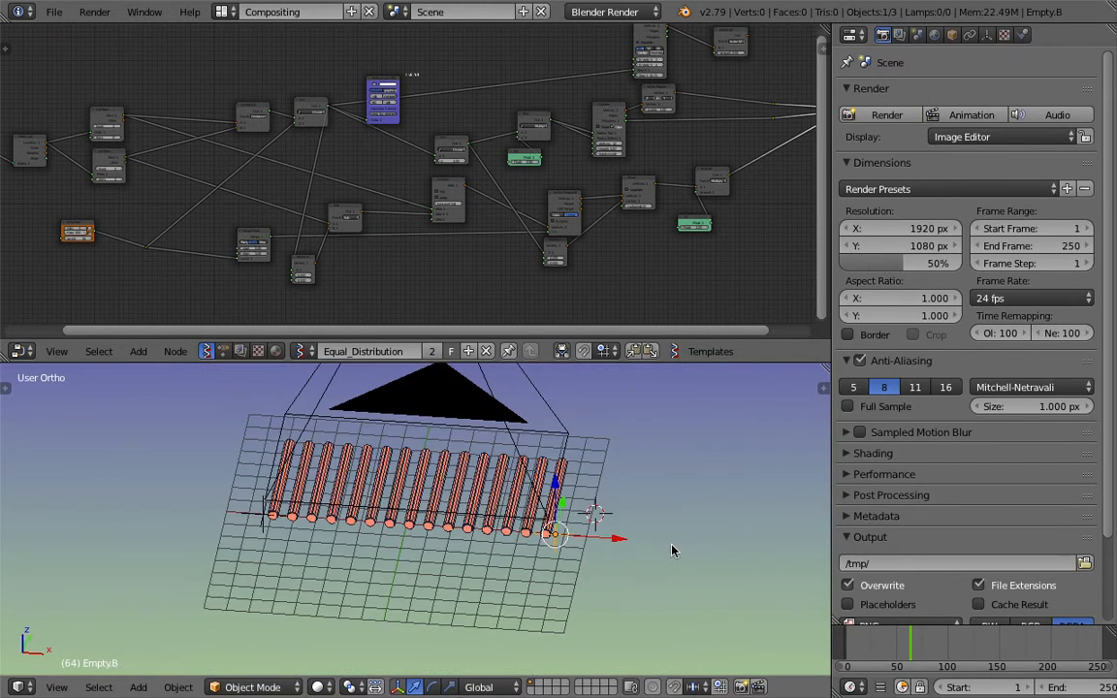
Step: Shift Empty.B outward along X and back again, updating the cylinders by changing to frames 44 and 71
drag(616, 543, 727, 552)
click(943, 639)
drag(729, 495, 729, 495)
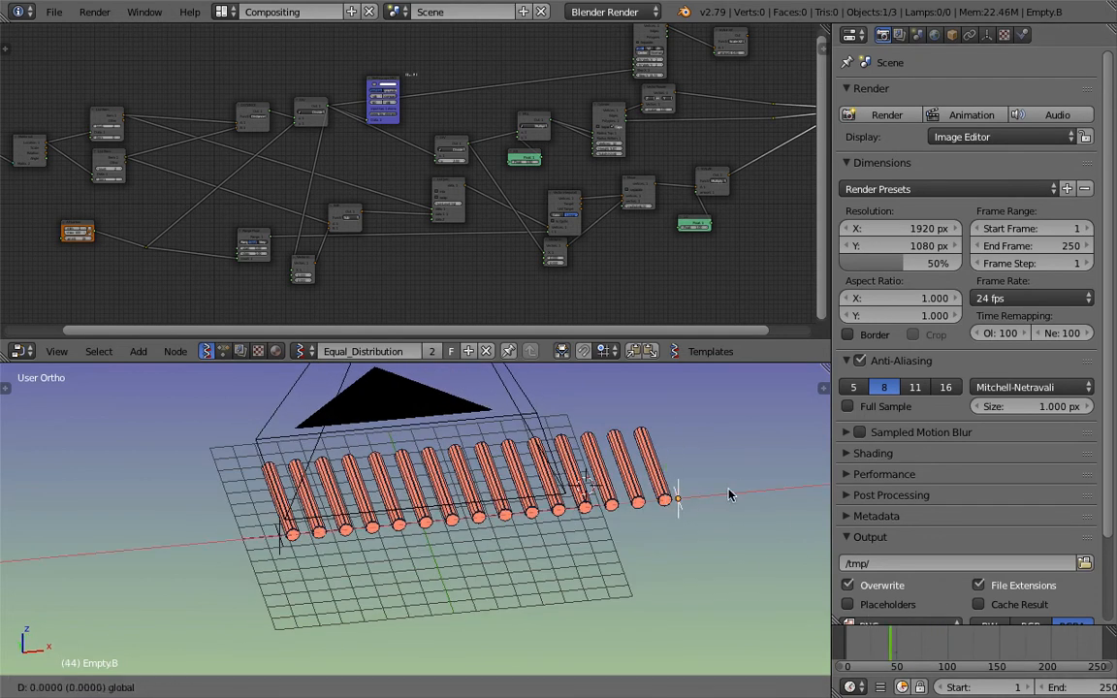
drag(624, 499, 621, 499)
click(917, 633)
middle_drag(590, 489, 563, 482)
Step: Turn off the Grid Floor display in the 3D view
click(826, 385)
scroll(771, 485, down, 5)
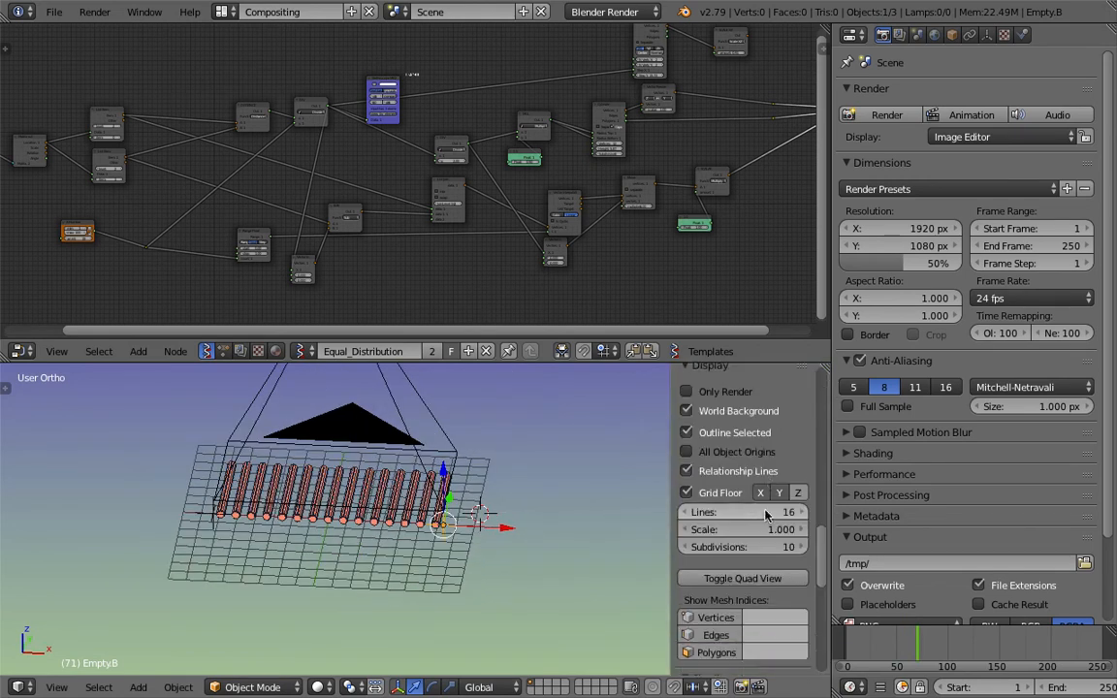
click(687, 493)
Step: Move the camera to layer 2 so that only the cylinders and empties stay in view
middle_drag(621, 504, 542, 441)
right_click(456, 456)
key(m)
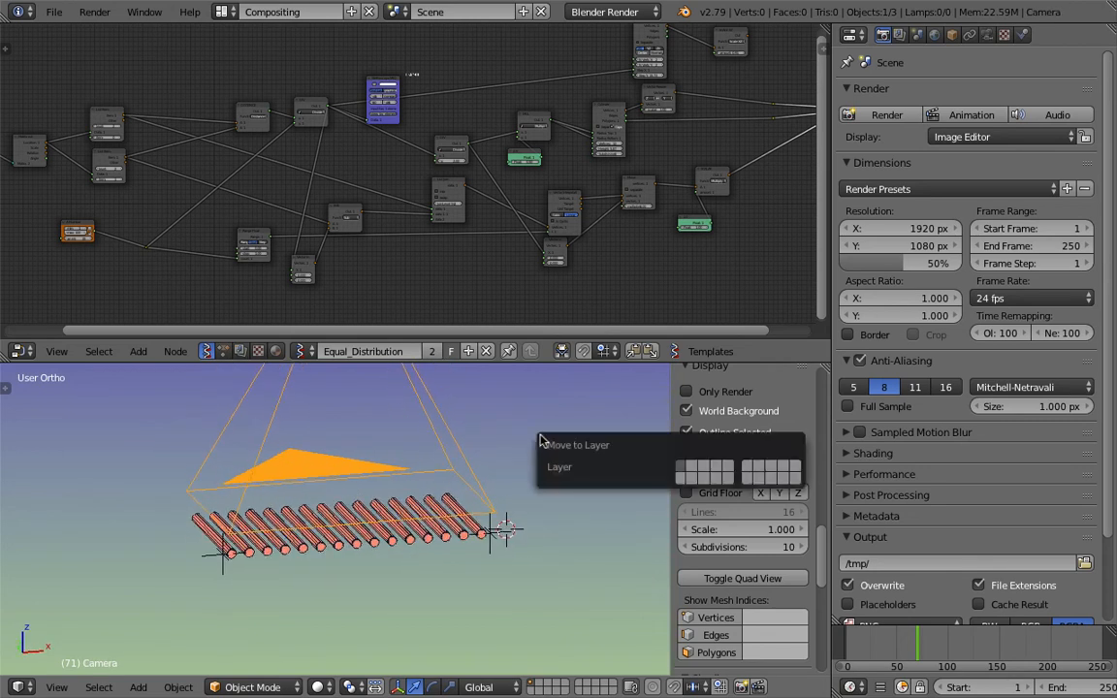
key(2)
click(490, 441)
Step: Move Empty.B inward along X towards Empty.A and update the cylinders at frame 43
mouse_move(495, 580)
middle_down()
mouse_move(470, 588)
mouse_move(498, 578)
middle_up()
right_click(496, 550)
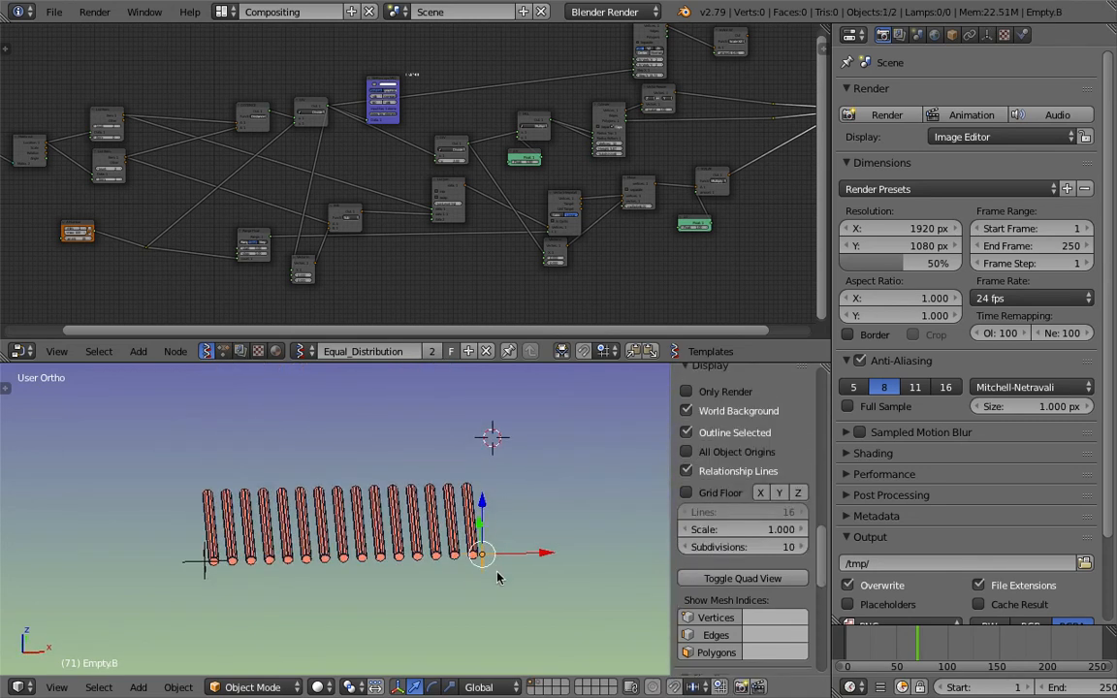
drag(543, 556, 430, 558)
click(890, 650)
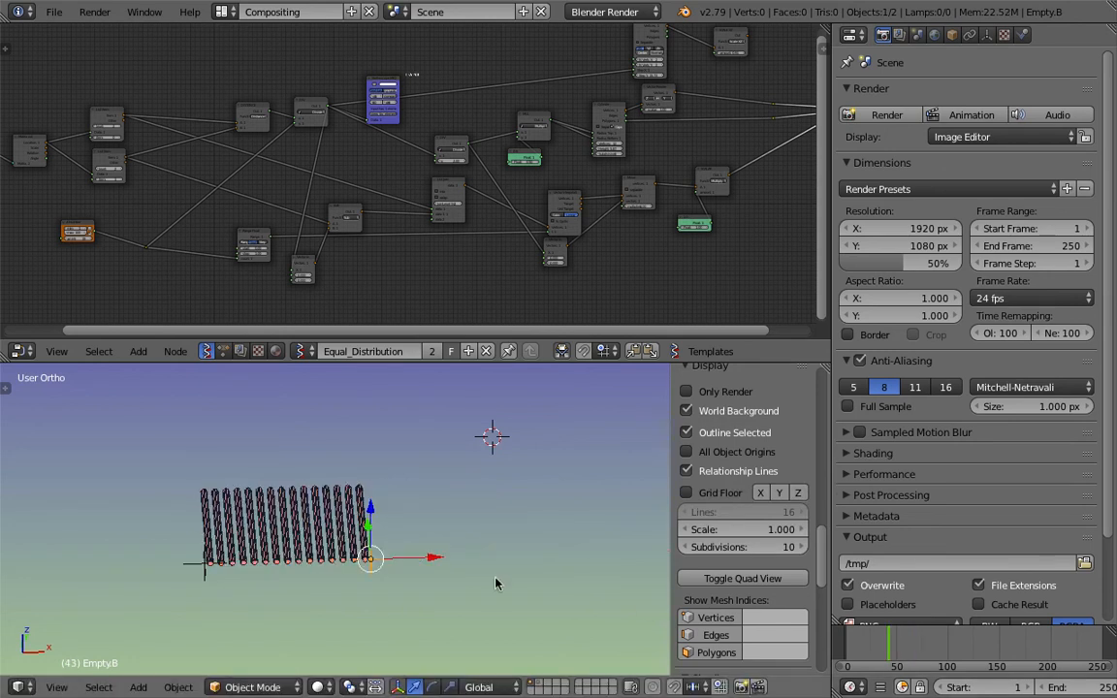
Step: Move Empty.B back outward along X and change the current frame, including frame 0, to update the cylinders
click(872, 643)
drag(524, 563, 563, 566)
click(843, 645)
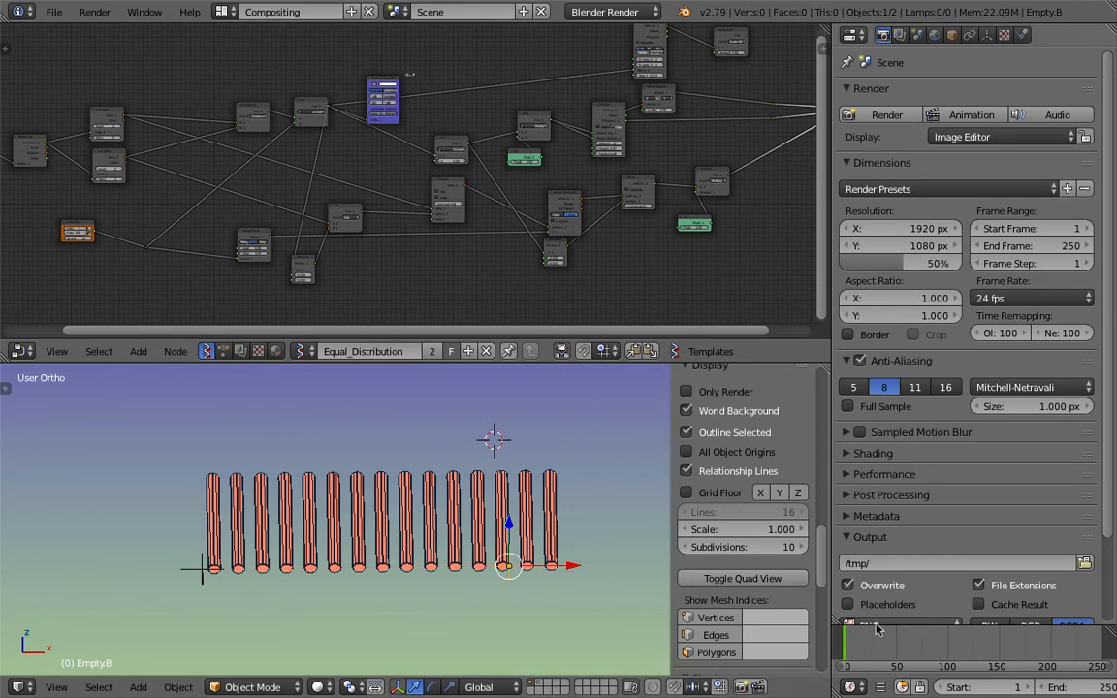
click(897, 643)
Step: Move Empty.A along X away from Empty.B and update the cylinders at frame 77
drag(275, 567, 207, 568)
click(925, 641)
middle_drag(244, 522, 233, 521)
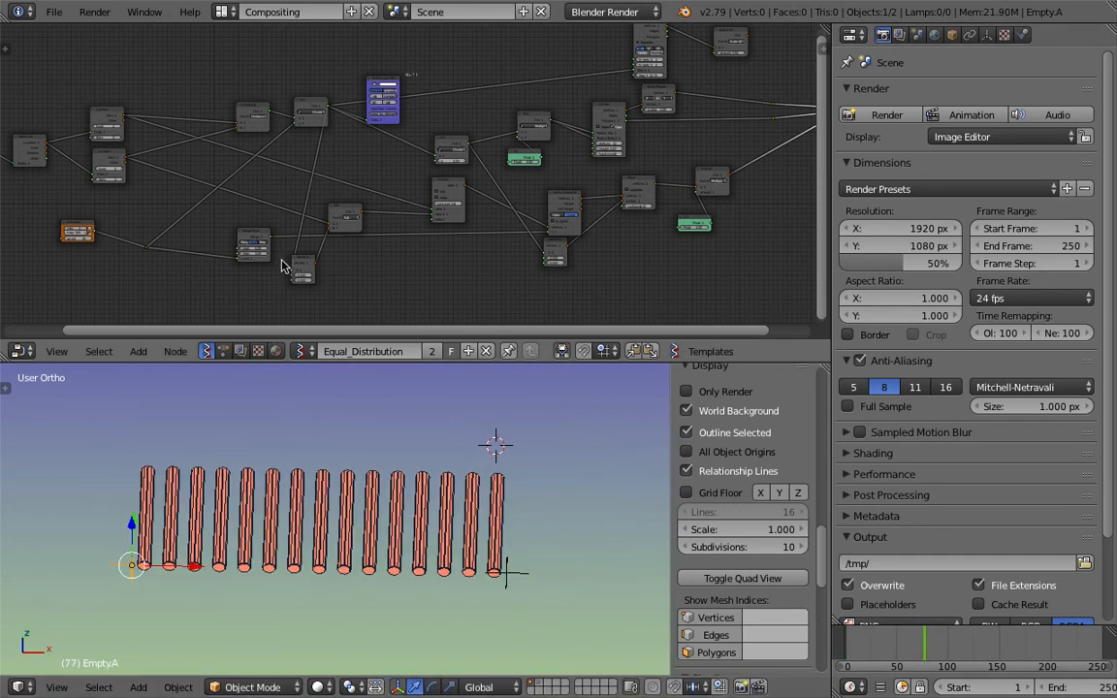
Step: Enlarge the node editor and set the A Number node's integer to 1 to make a single cylinder
middle_drag(276, 234, 348, 238)
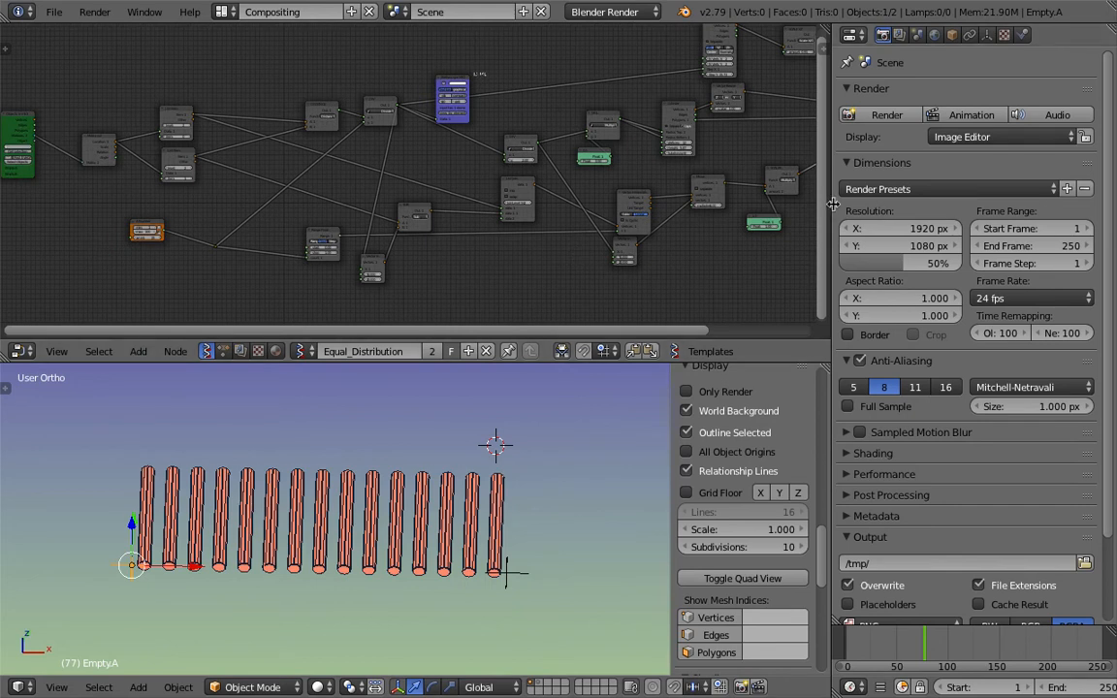
drag(833, 204, 975, 203)
scroll(345, 186, up, 2)
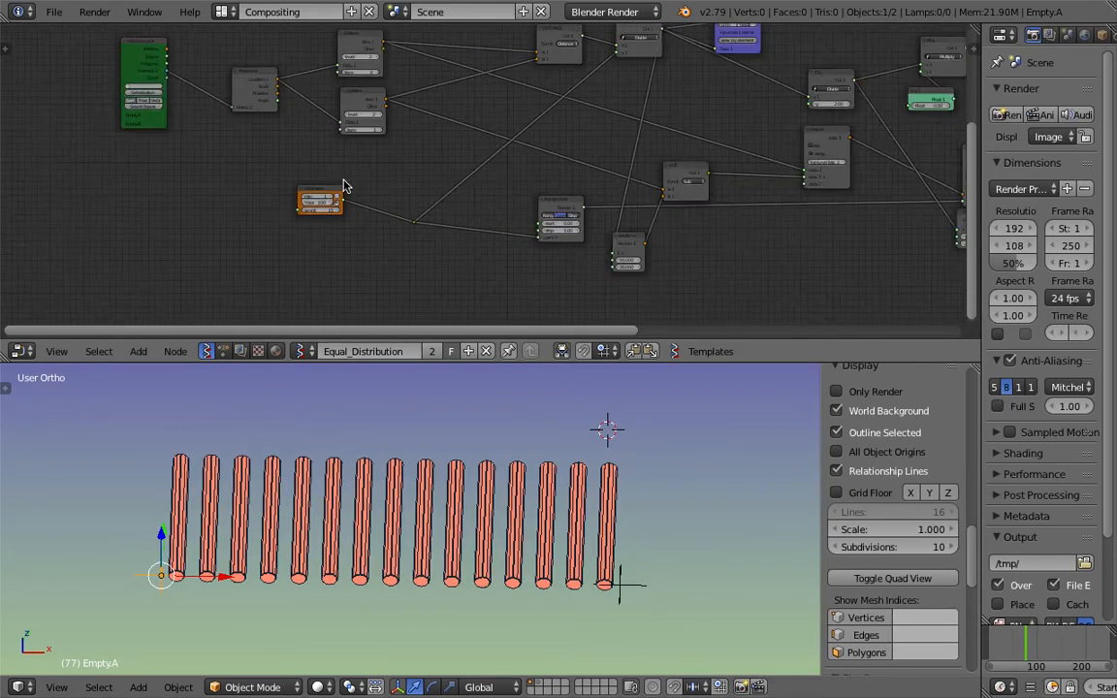
scroll(345, 186, up, 3)
middle_drag(272, 182, 465, 206)
scroll(464, 232, up, 1)
middle_drag(413, 250, 424, 247)
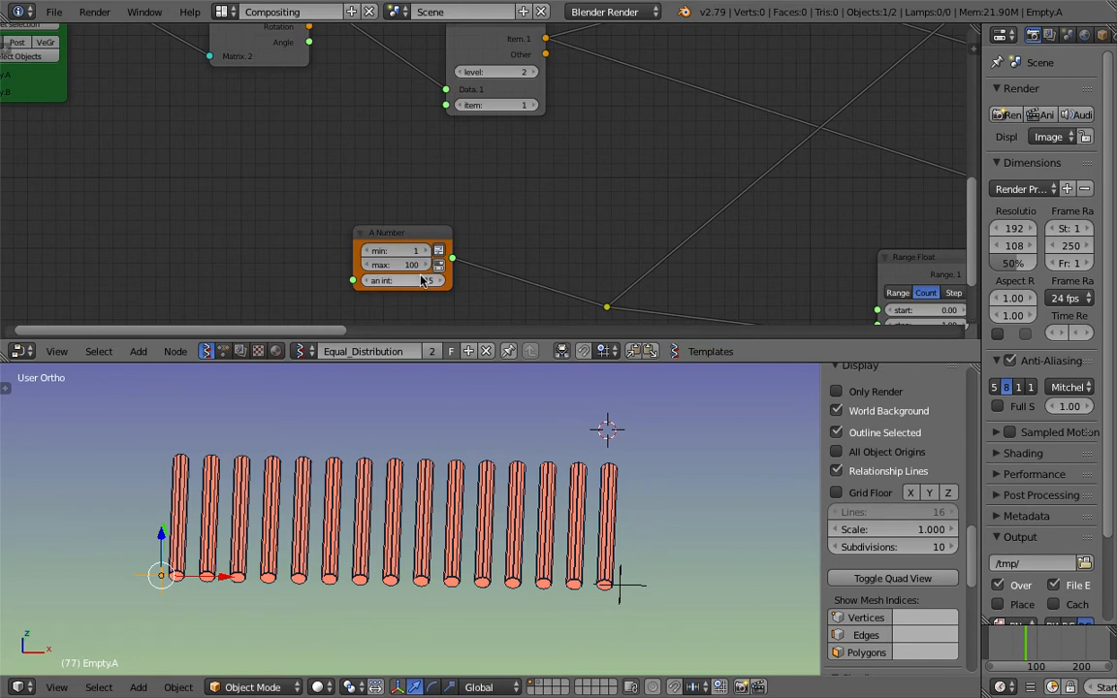
text(1)
key(Return)
middle_drag(539, 451, 468, 464)
scroll(468, 463, down, 2)
middle_drag(340, 468, 412, 504)
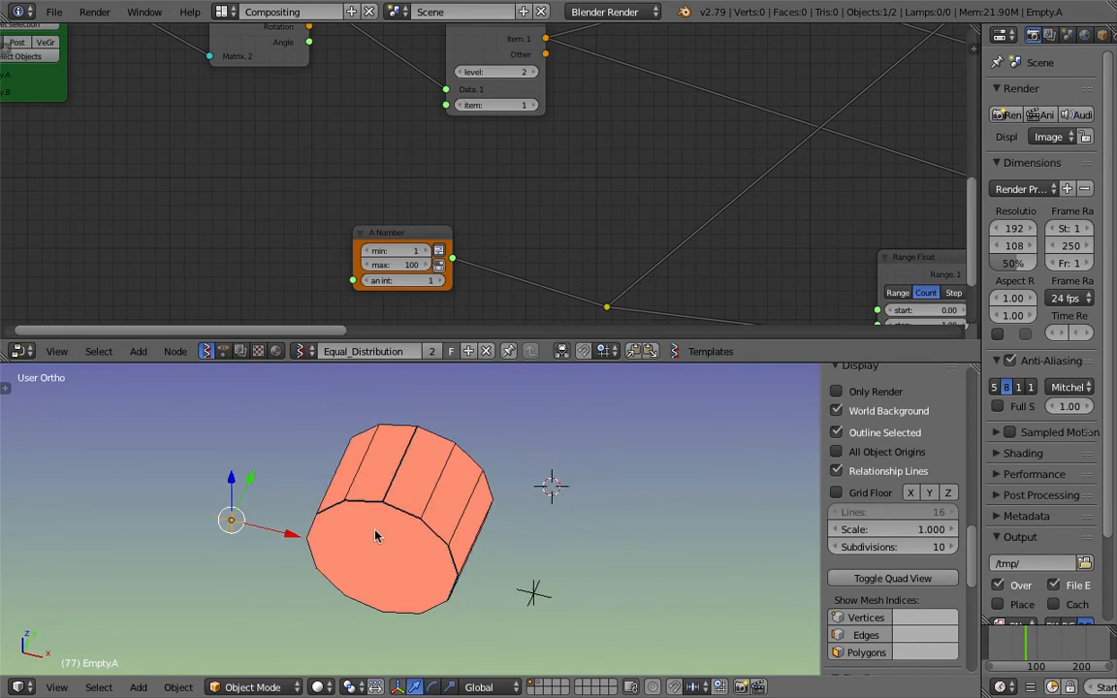
Step: Raise the A Number node's integer to 25
drag(398, 280, 555, 281)
scroll(399, 280, up, 3)
middle_drag(398, 281, 390, 217)
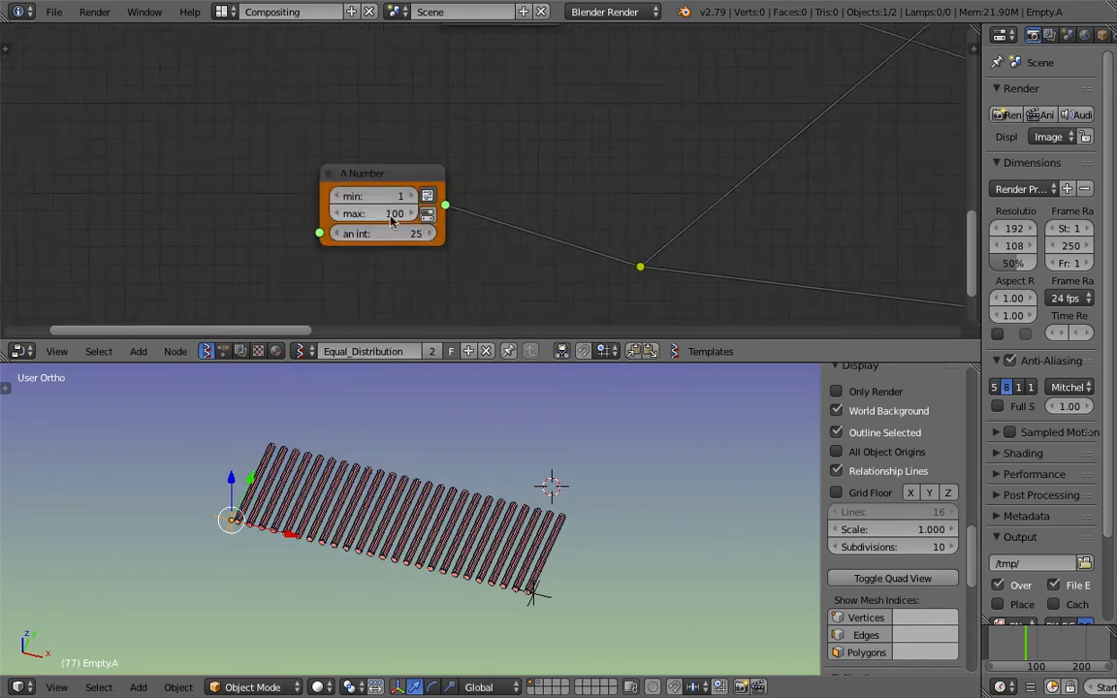
Step: Set the A Number node's integer to 12 to distribute twelve cylinders between the empties
scroll(393, 221, up, 1)
drag(393, 243, 357, 243)
click(388, 243)
text(12)
key(Return)
middle_drag(510, 461, 584, 559)
Step: Move the Float node feeding the SCALAR node closer beneath it and vary its value to about 1.05
scroll(579, 212, down, 5)
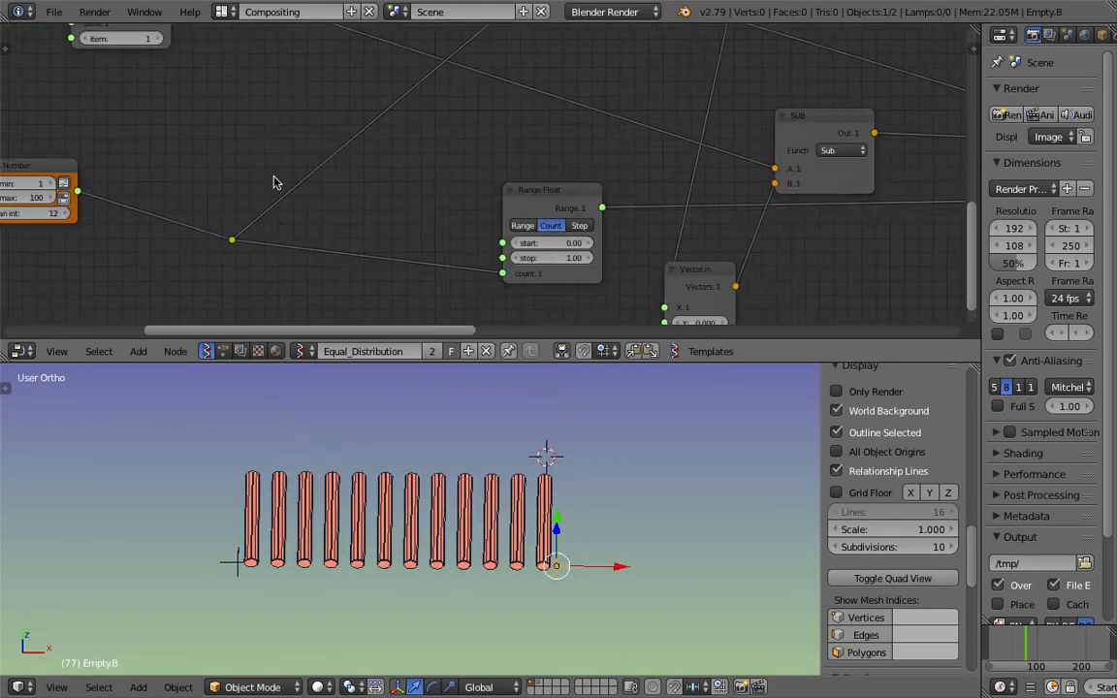
scroll(493, 175, up, 4)
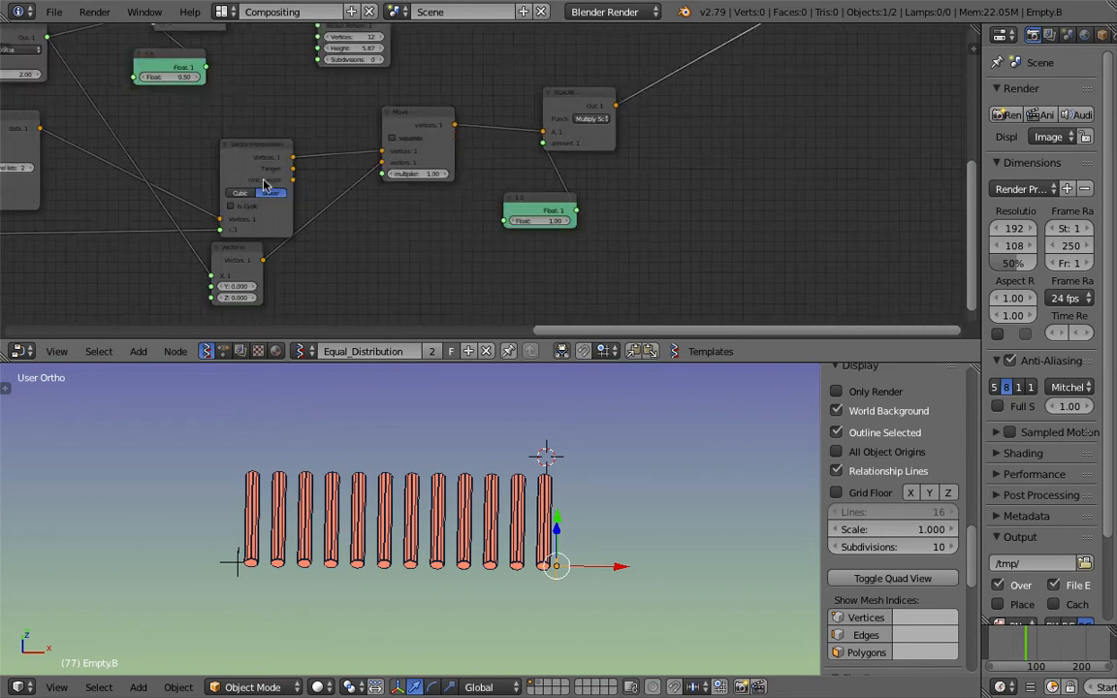
drag(478, 218, 421, 215)
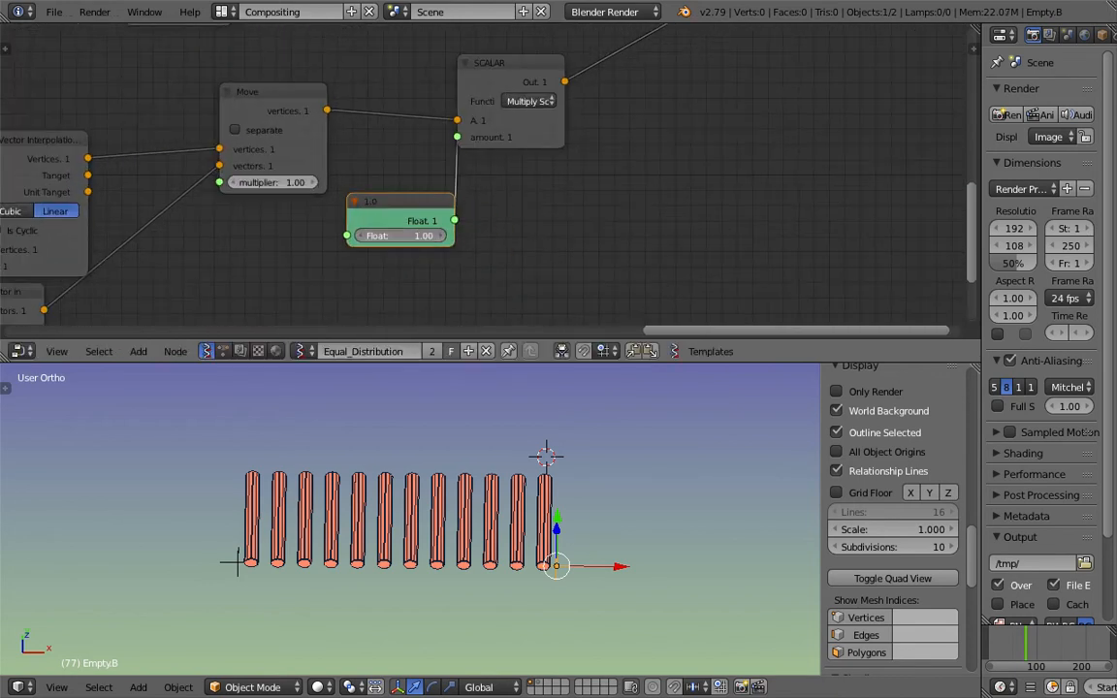
mouse_move(419, 243)
mouse_down()
mouse_move(448, 243)
mouse_move(398, 235)
mouse_move(485, 236)
mouse_move(397, 236)
mouse_up()
middle_drag(349, 407, 185, 526)
middle_drag(306, 533, 368, 456)
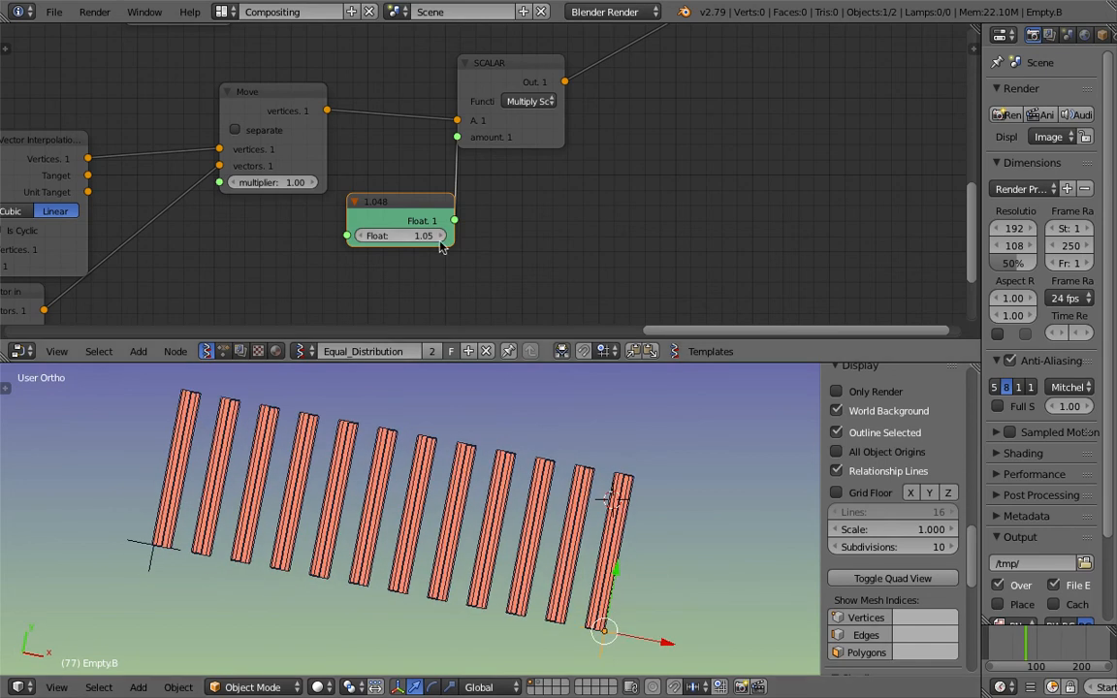
Step: Set the Float value feeding the SCALAR node back to 1.00
text(1.048)
key(Return)
middle_drag(437, 529, 455, 468)
scroll(475, 167, down, 3)
Step: Reposition the MUL node and raise the Float that multiplies the cylinder radius to about 0.89
scroll(456, 135, down, 7)
middle_drag(267, 123, 508, 159)
scroll(504, 165, up, 5)
scroll(542, 160, up, 1)
drag(514, 60, 547, 54)
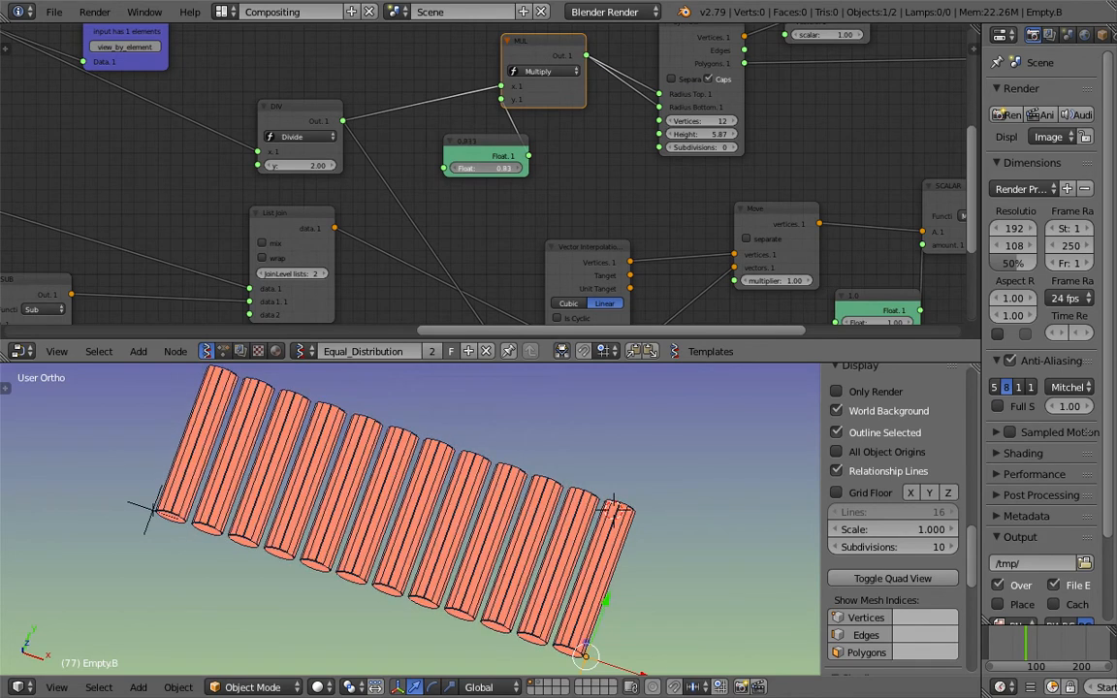
drag(487, 168, 493, 168)
middle_drag(531, 466, 568, 407)
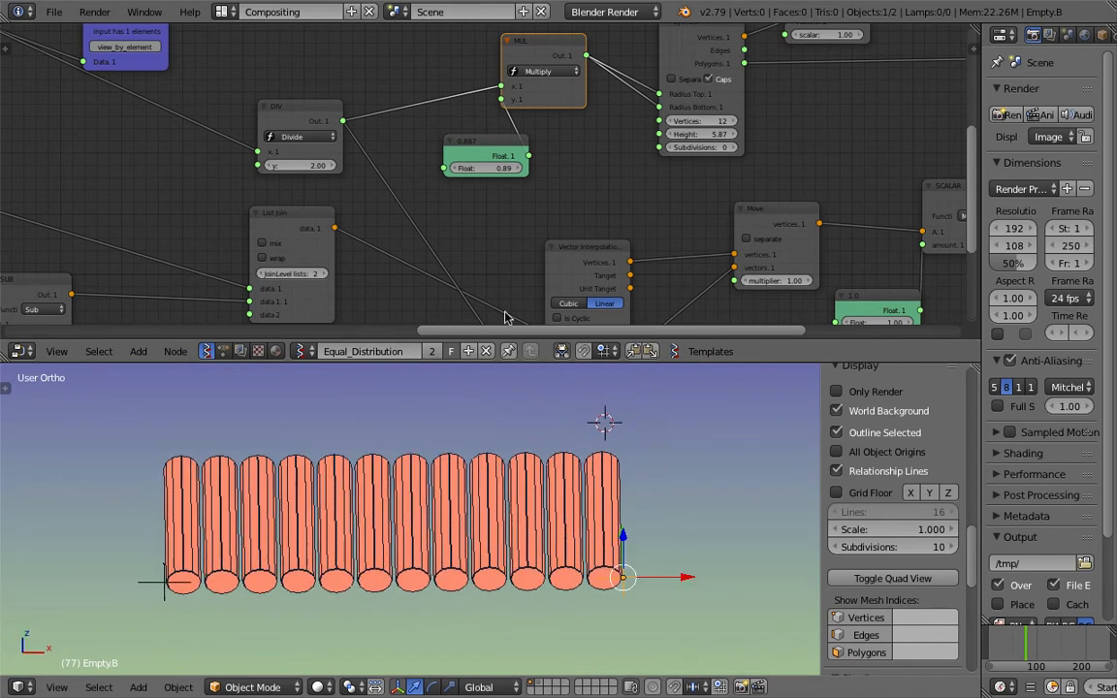
Step: Set the radius multiplier Float to 1.00 so the cylinders touch, and lower it to about 0.58
key(Return)
middle_drag(447, 455, 398, 462)
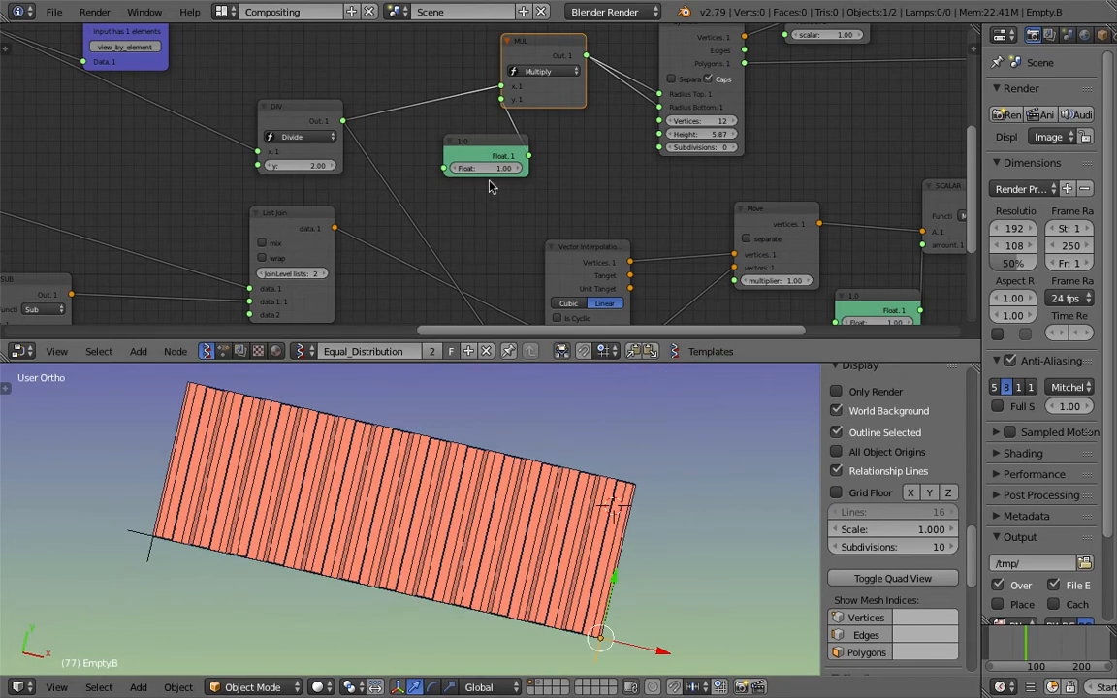
drag(488, 167, 452, 168)
middle_drag(541, 461, 572, 339)
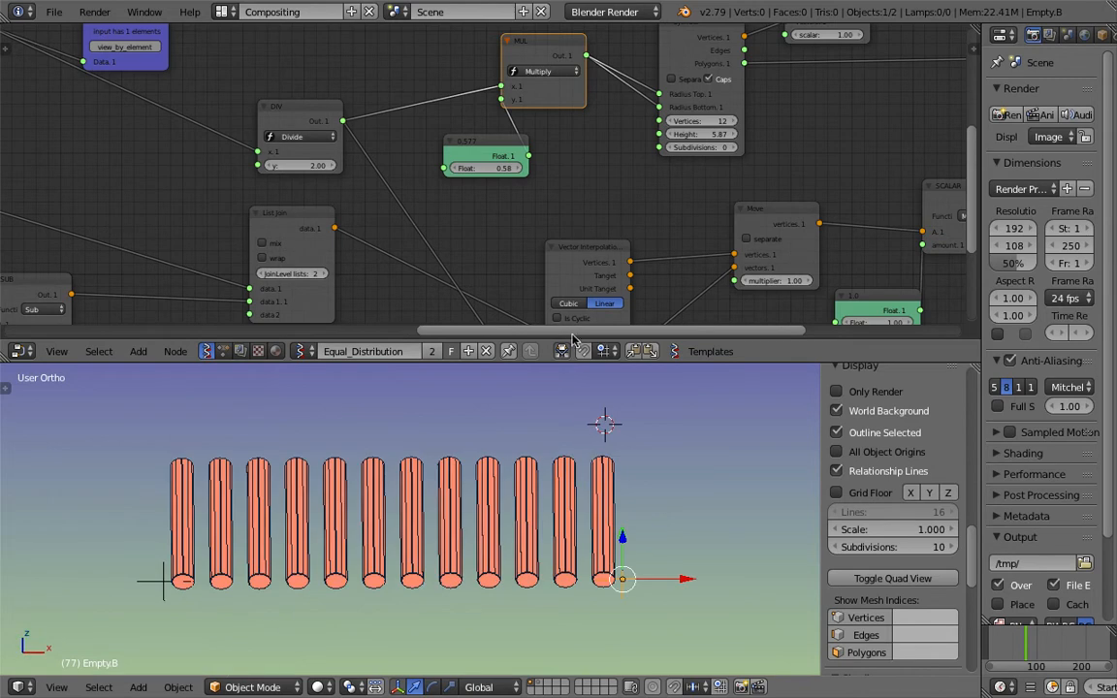
Step: Reduce the cylinder node's vertex count and slightly reposition the node fed by its vertices output
middle_drag(774, 138, 515, 205)
scroll(515, 206, up, 4)
mouse_move(447, 196)
mouse_down()
mouse_move(407, 195)
mouse_move(447, 199)
mouse_up()
scroll(437, 145, down, 3)
middle_drag(427, 131, 564, 185)
scroll(448, 194, down, 4)
drag(669, 124, 679, 121)
scroll(582, 116, down, 6)
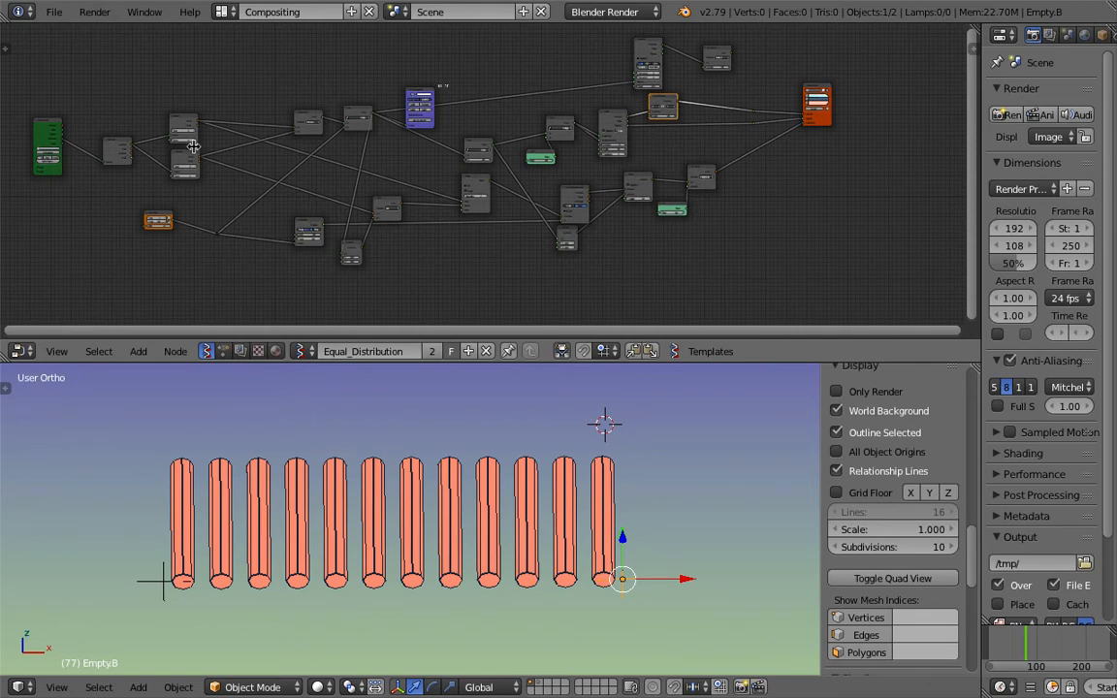
Step: Move the Objects in mk3 node farther away from the Matrix out node
scroll(609, 172, up, 4)
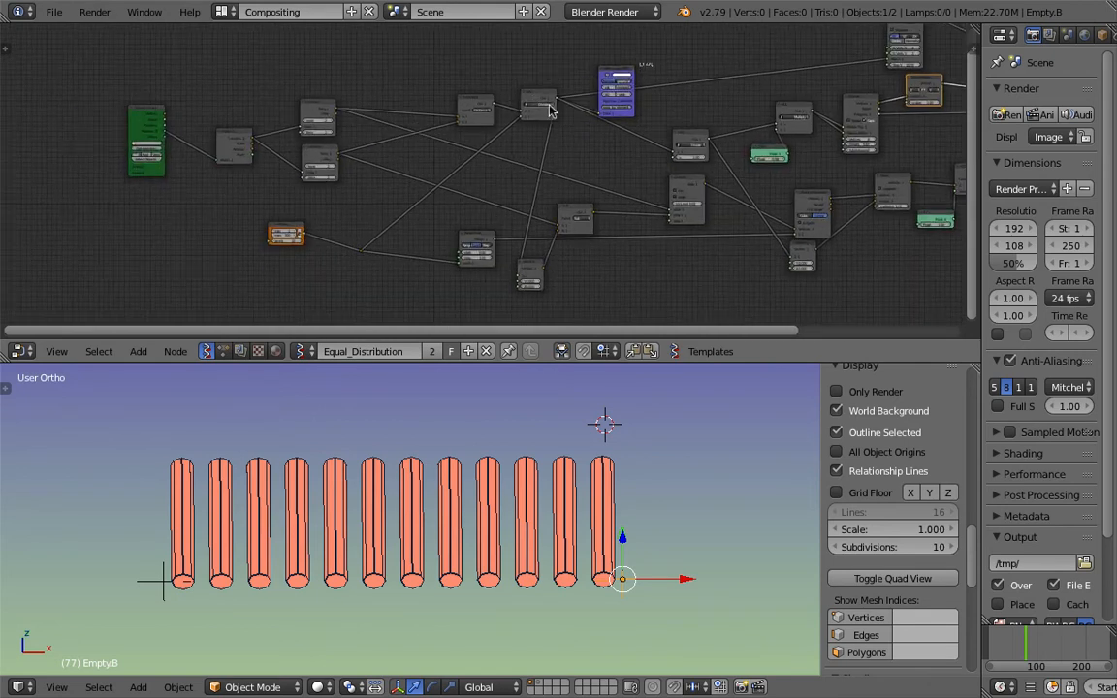
scroll(399, 166, up, 4)
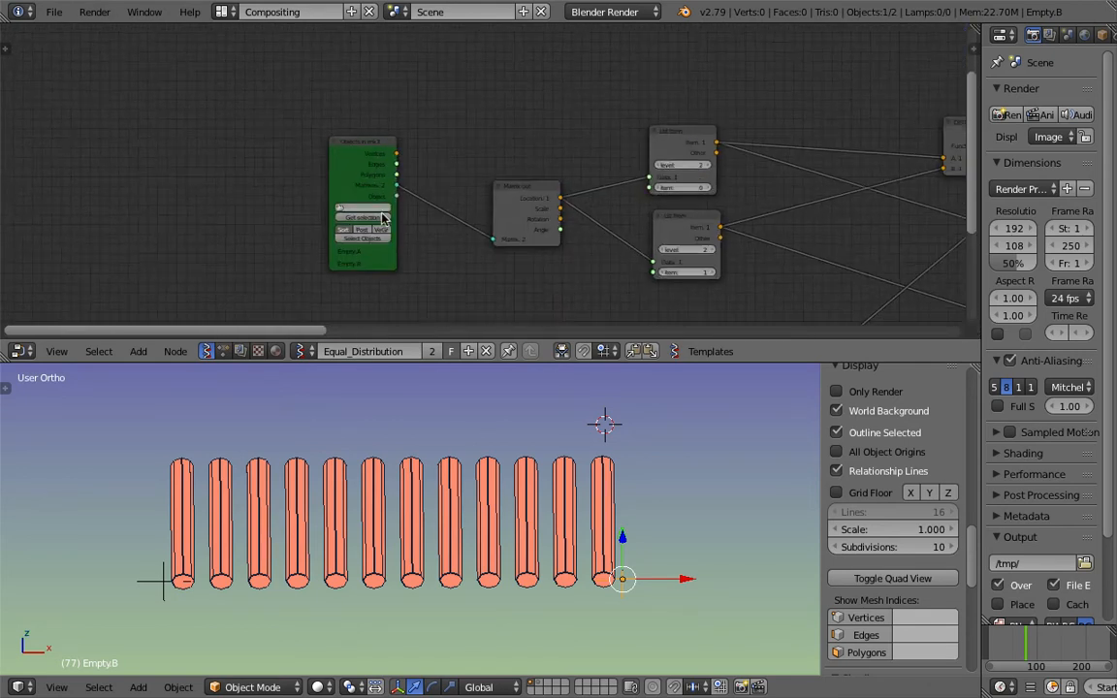
middle_drag(281, 193, 263, 173)
drag(304, 166, 151, 151)
scroll(186, 149, up, 1)
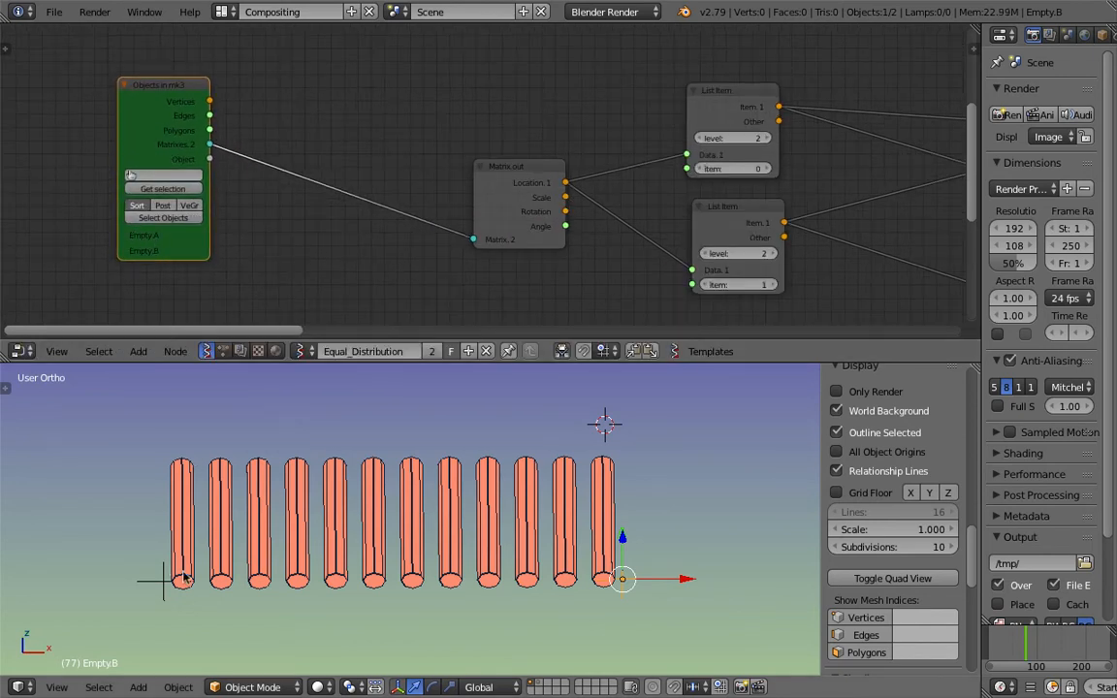
Step: Place the Matrix out node close to the Objects in mk3 node and adjust the spacing between them
drag(497, 185, 305, 115)
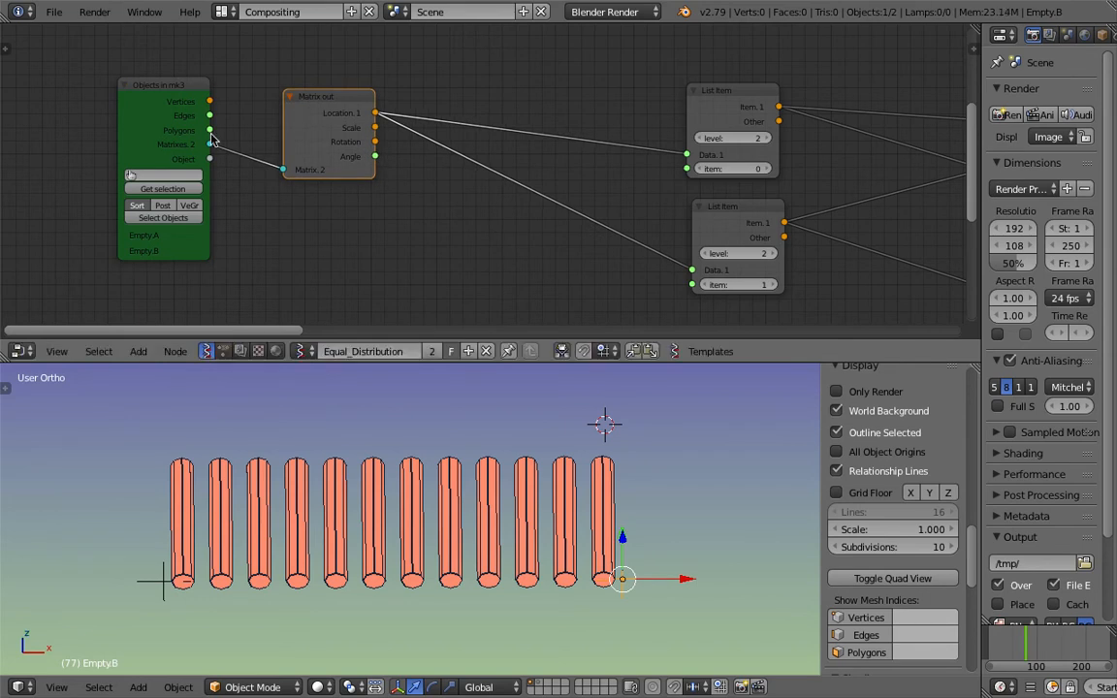
click(179, 137)
scroll(216, 111, up, 1)
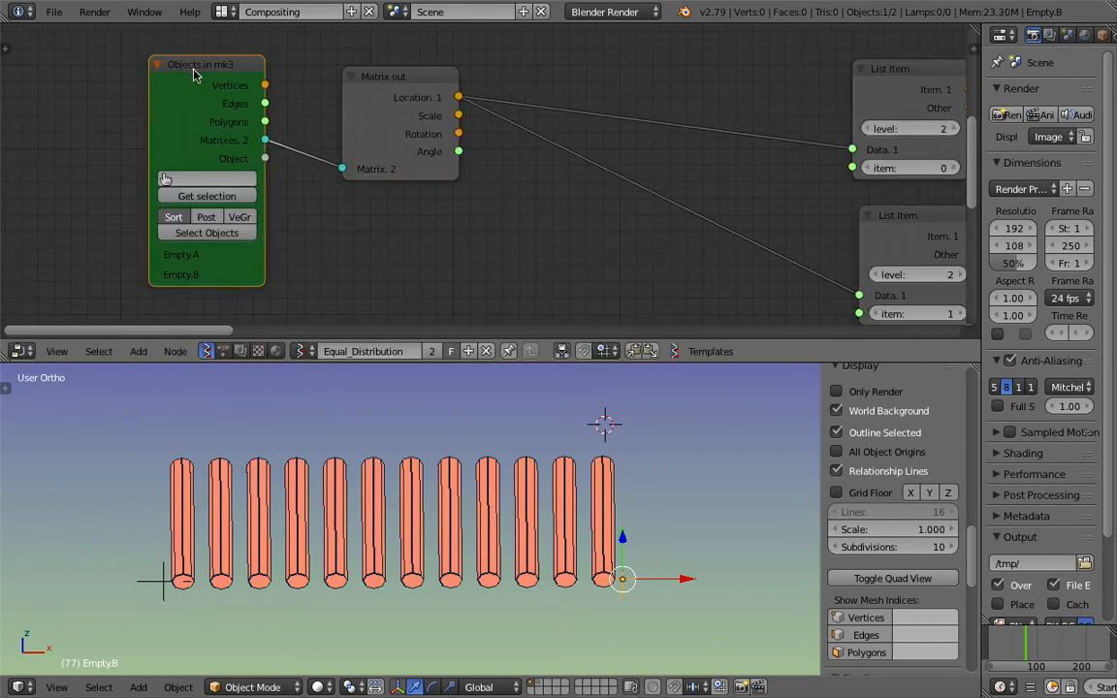
drag(210, 76, 193, 94)
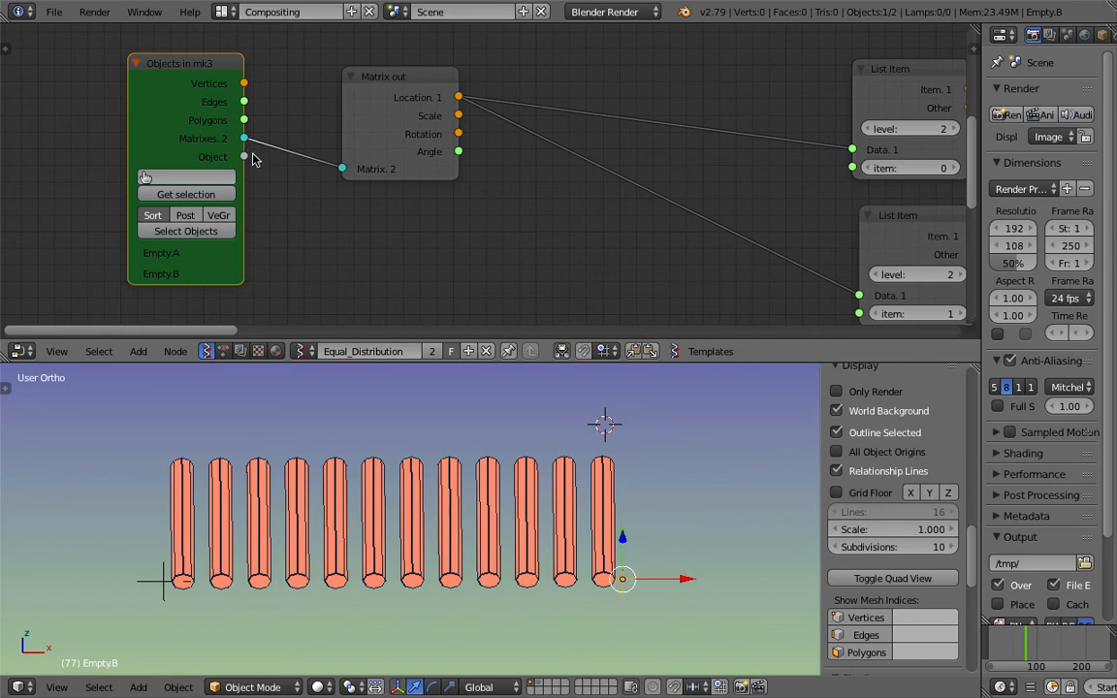
Step: Move the Matrix out node closer to the Objects in mk3 node and bring both List Item nodes nearer to it
drag(354, 130, 334, 120)
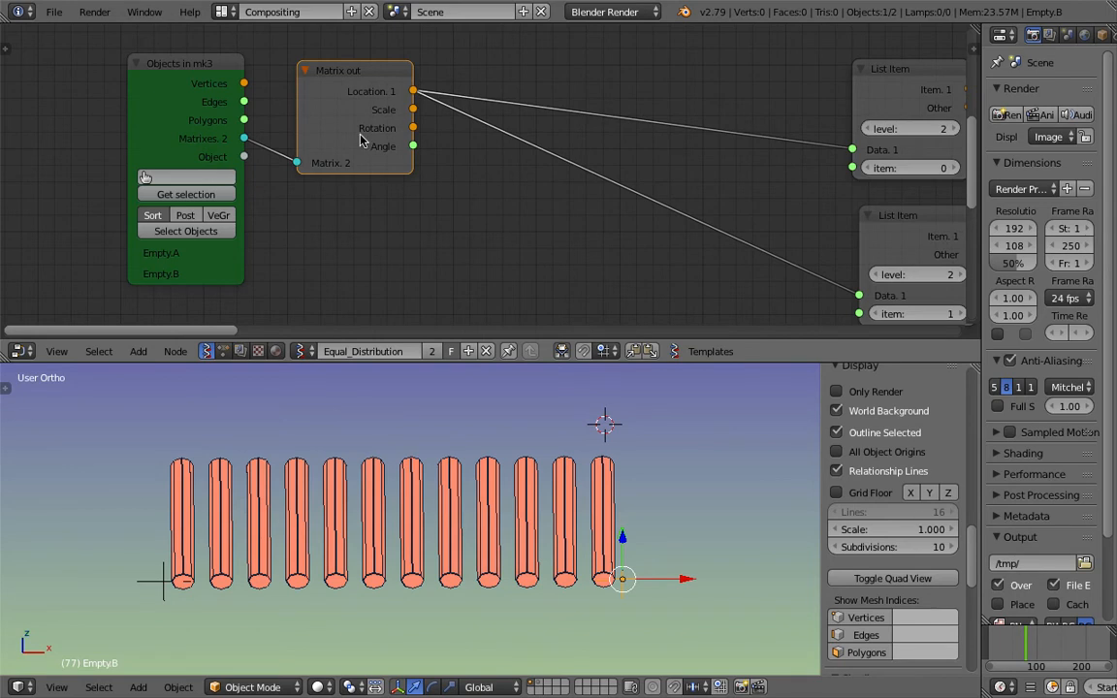
scroll(398, 118, down, 3)
middle_drag(399, 118, 345, 116)
drag(709, 94, 573, 76)
drag(729, 193, 571, 196)
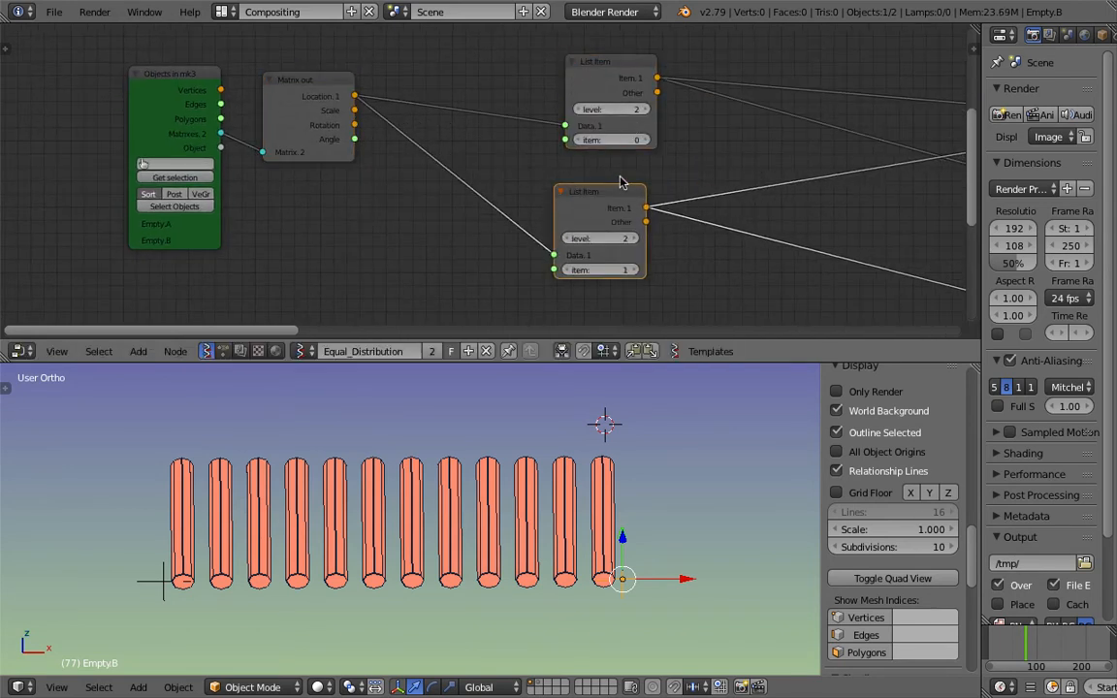
Step: Align the two List Item nodes one above the other and lower the Matrix out node to sit between their inputs
middle_drag(621, 183, 544, 183)
drag(529, 96, 500, 79)
scroll(504, 112, up, 2)
middle_drag(506, 112, 510, 139)
drag(503, 64, 504, 74)
drag(547, 232, 523, 219)
scroll(515, 177, down, 2)
middle_drag(514, 173, 507, 175)
drag(248, 123, 266, 176)
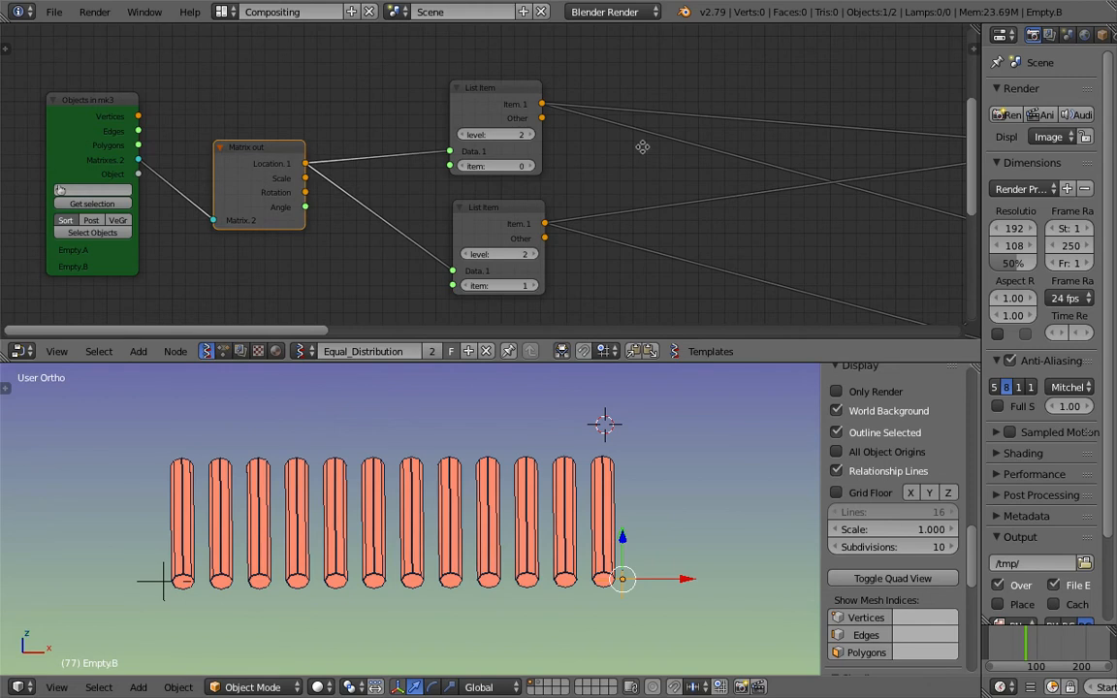
Step: Bring the DISTANCE node and the DIV node it feeds closer to the List Item nodes
middle_drag(642, 148, 429, 125)
scroll(591, 184, down, 3)
middle_drag(591, 183, 504, 190)
drag(695, 104, 517, 73)
middle_drag(609, 95, 555, 129)
drag(784, 127, 641, 105)
Step: Fine-tune the placement of the DISTANCE node and the DIV node beside it
scroll(534, 117, up, 3)
middle_drag(439, 125, 487, 144)
drag(494, 124, 455, 117)
scroll(482, 111, up, 2)
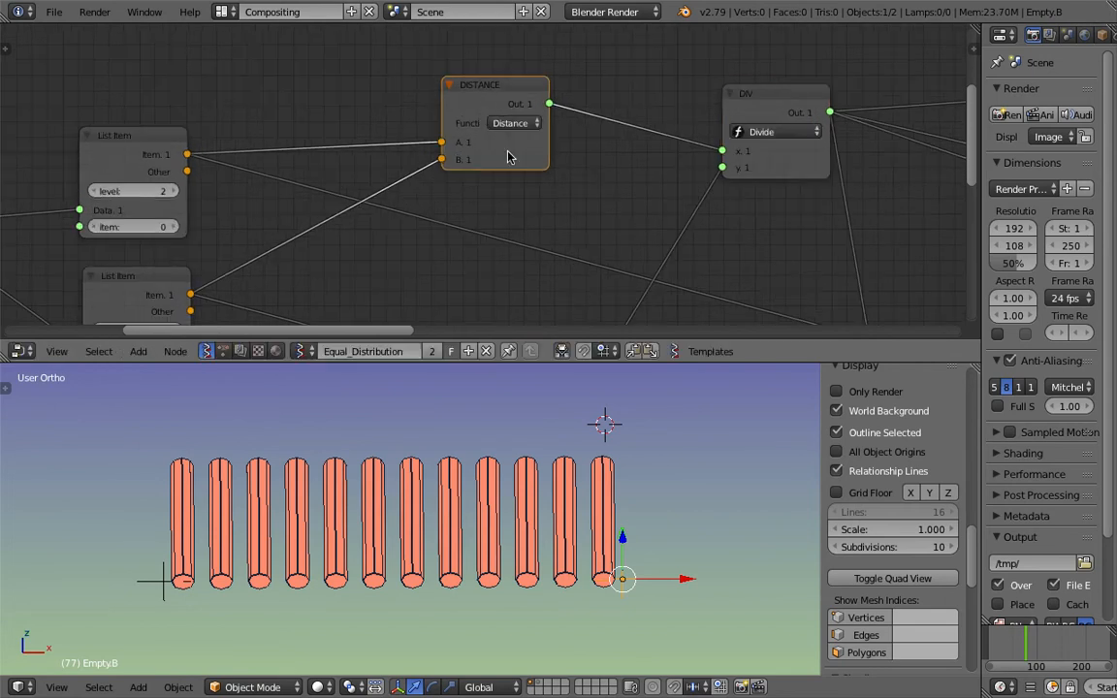
scroll(510, 115, down, 1)
drag(726, 115, 709, 103)
scroll(710, 140, down, 2)
Step: Reposition the A Number node below the List Item nodes and set its integer to 10
middle_drag(712, 143, 674, 86)
scroll(576, 233, down, 2)
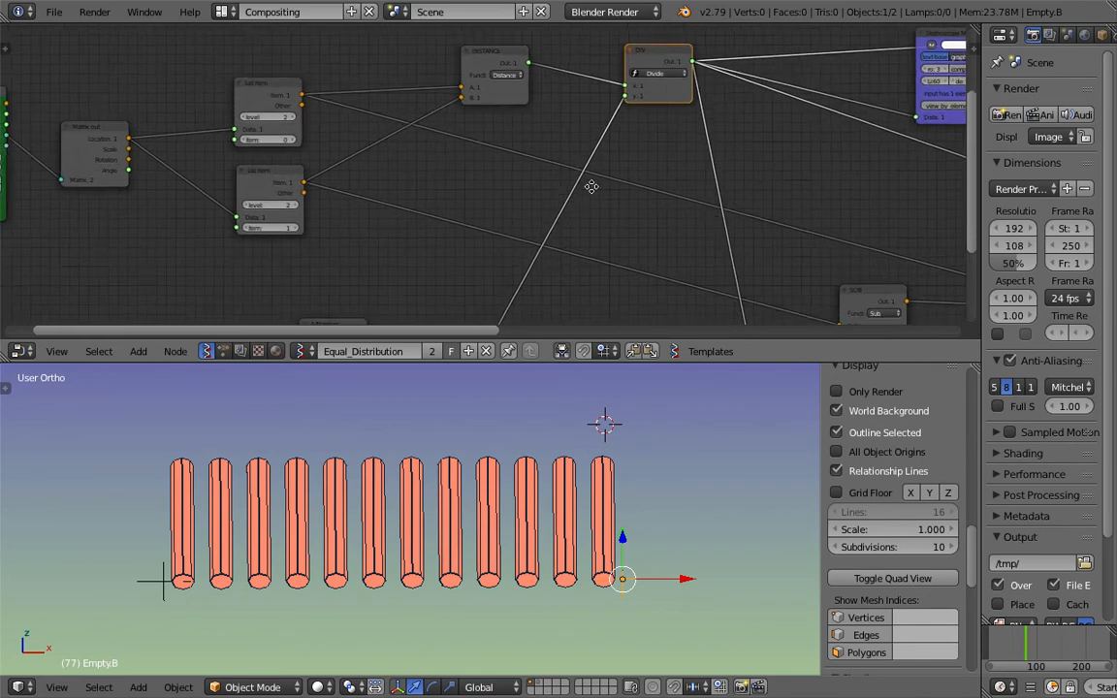
middle_drag(574, 229, 643, 122)
middle_drag(548, 194, 533, 258)
drag(396, 301, 454, 273)
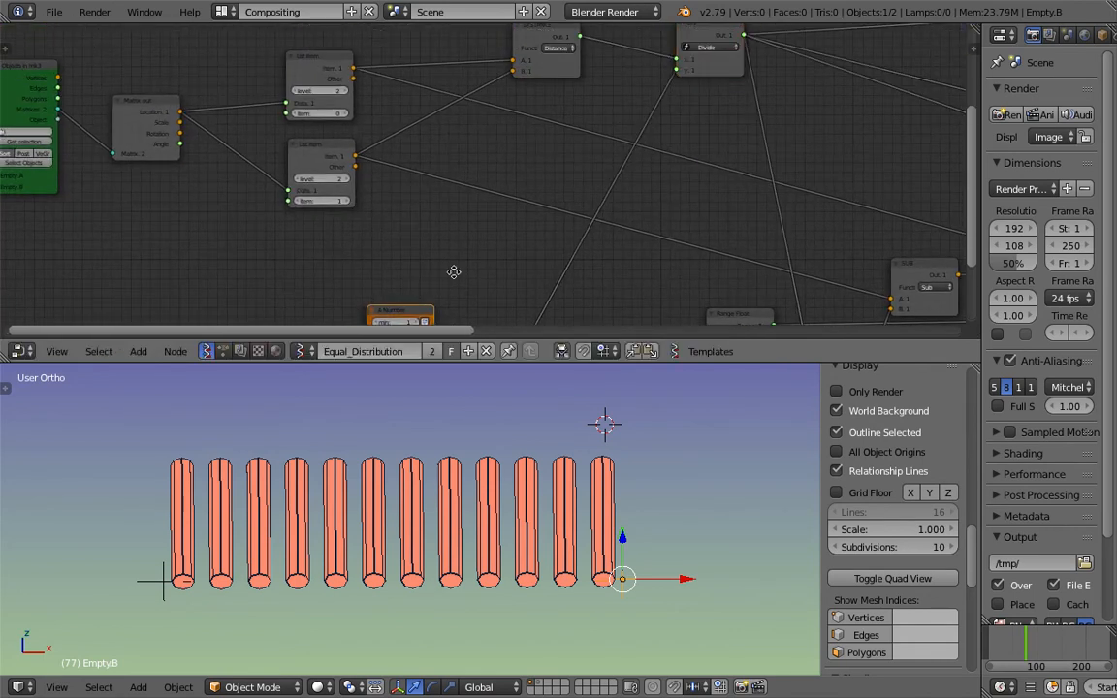
middle_drag(454, 273, 442, 222)
drag(397, 260, 397, 249)
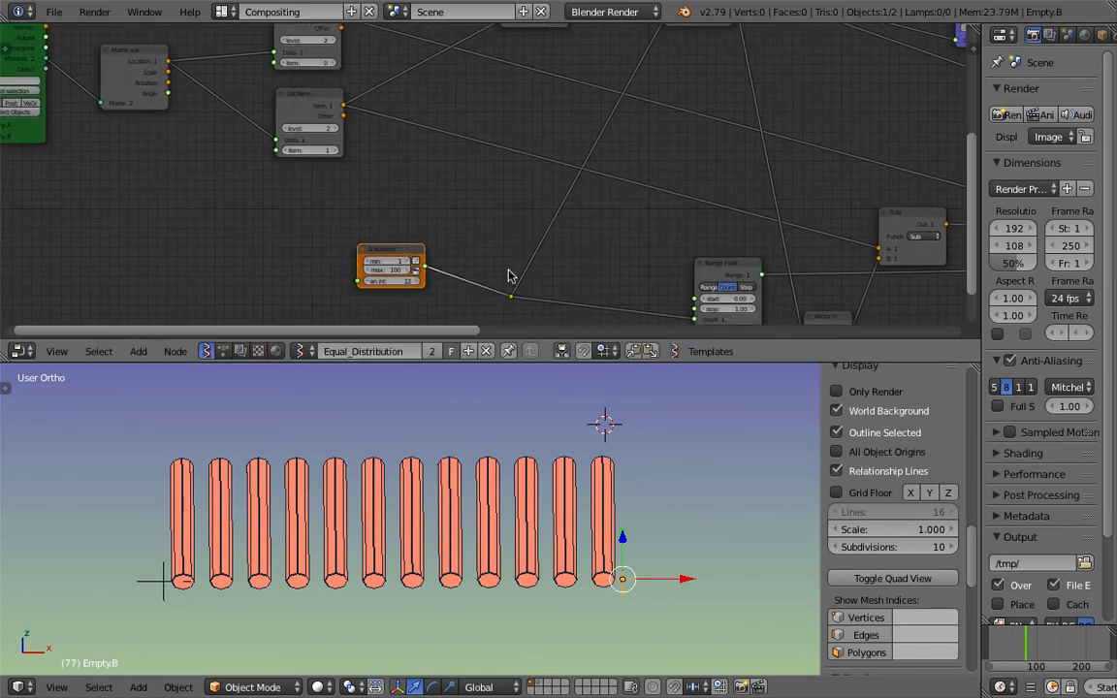
scroll(387, 303, up, 1)
click(346, 300)
click(346, 300)
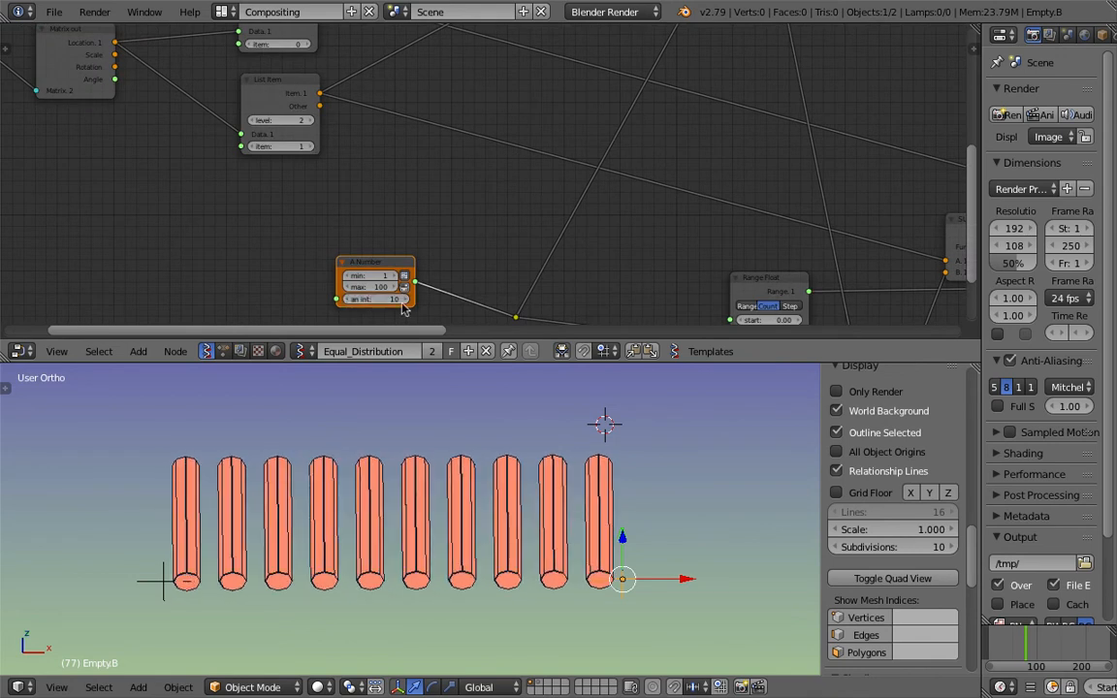
Step: Shift the DISTANCE and DIV nodes slightly closer to the List Item nodes
middle_drag(505, 207, 453, 266)
middle_drag(671, 34, 519, 194)
middle_drag(384, 178, 543, 183)
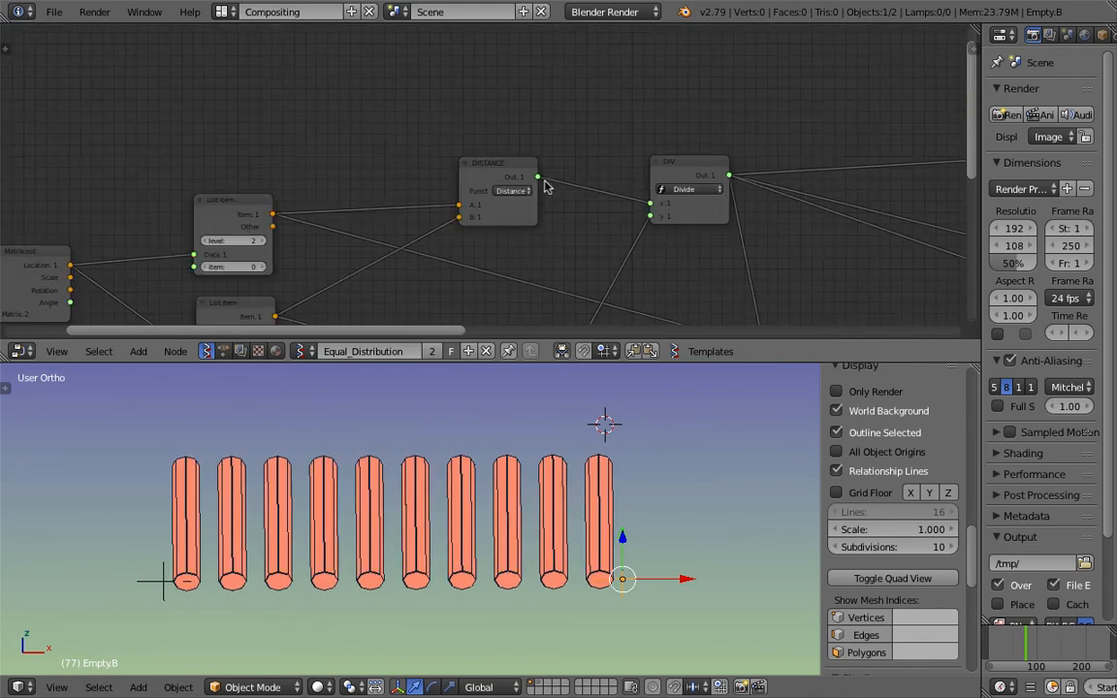
scroll(538, 183, up, 1)
drag(506, 173, 480, 138)
drag(733, 158, 694, 162)
Step: Move the blue Stethoscope node up and closer to the DIV node whose output it reads
scroll(618, 183, down, 3)
middle_drag(624, 165, 565, 134)
middle_drag(597, 216, 722, 174)
drag(700, 147, 604, 57)
scroll(635, 130, down, 2)
middle_drag(634, 132, 446, 160)
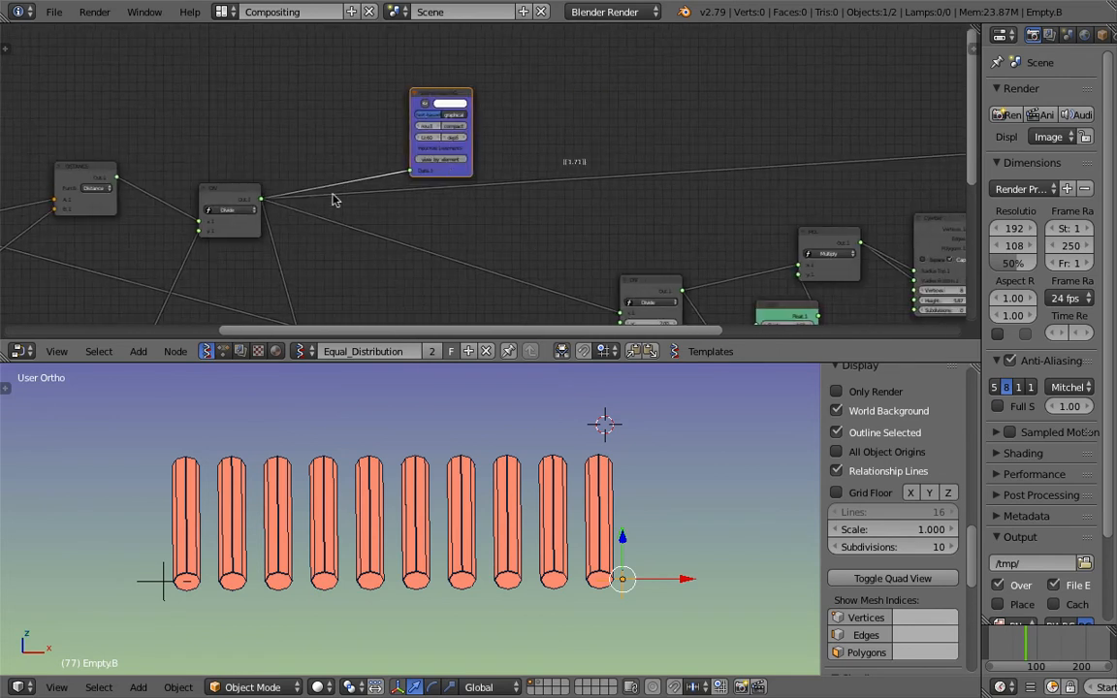
middle_drag(306, 197, 277, 208)
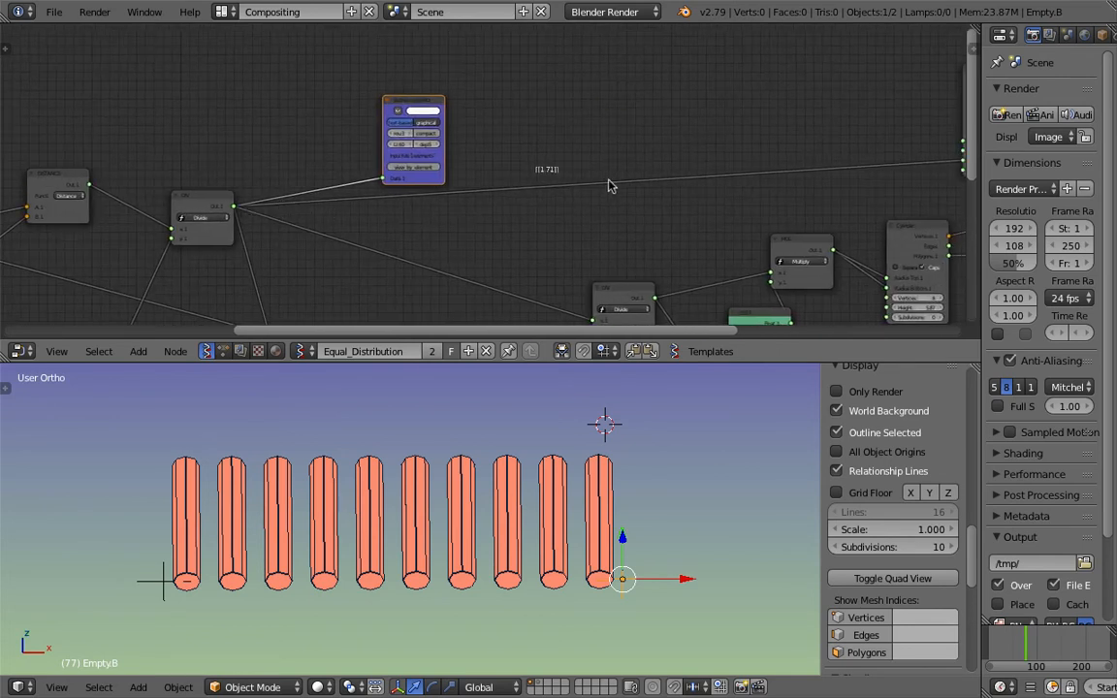
Step: Nudge the Plane MK2 node closer and move the Divide node with y 2.00 farther from the Multiply node
middle_drag(844, 161, 359, 187)
scroll(359, 187, up, 4)
drag(420, 90, 388, 78)
scroll(431, 144, down, 1)
scroll(437, 137, down, 1)
middle_drag(554, 127, 633, 124)
scroll(572, 213, down, 1)
middle_drag(532, 286, 645, 203)
scroll(552, 205, down, 1)
scroll(451, 194, down, 2)
middle_drag(444, 193, 660, 161)
drag(431, 240, 396, 238)
Step: Raise the Plane MK2 node above the Cylinder chain and adjust the SCALE XZ node beside it
middle_drag(896, 45, 622, 175)
scroll(578, 154, up, 1)
click(565, 80)
drag(565, 83, 603, 50)
scroll(723, 157, down, 3)
middle_drag(726, 160, 567, 112)
mouse_move(558, 90)
mouse_down()
mouse_move(576, 84)
mouse_move(559, 107)
mouse_up()
scroll(594, 221, up, 1)
middle_drag(595, 221, 615, 234)
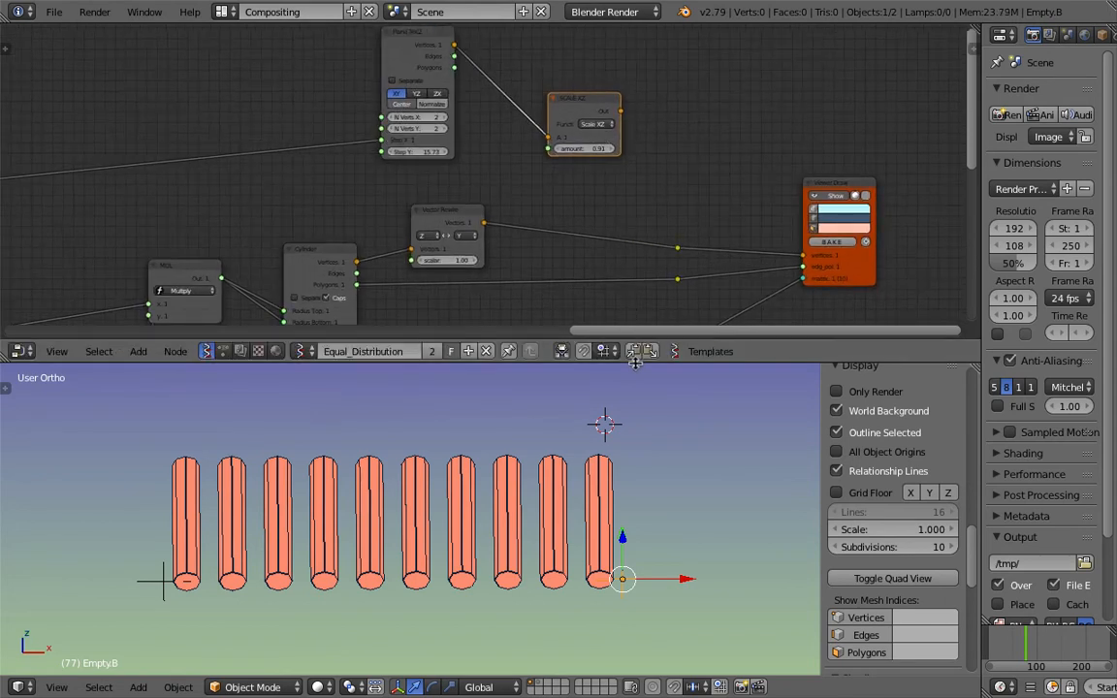
Step: Enlarge the node editor area and tidy the positions of the SCALE XZ, Vector Rewire and Plane MK2 nodes
drag(634, 361, 634, 392)
middle_drag(458, 178, 487, 198)
drag(586, 132, 573, 106)
drag(478, 267, 470, 259)
mouse_move(470, 260)
middle_down()
mouse_move(502, 200)
mouse_move(471, 256)
middle_up()
drag(464, 72, 509, 77)
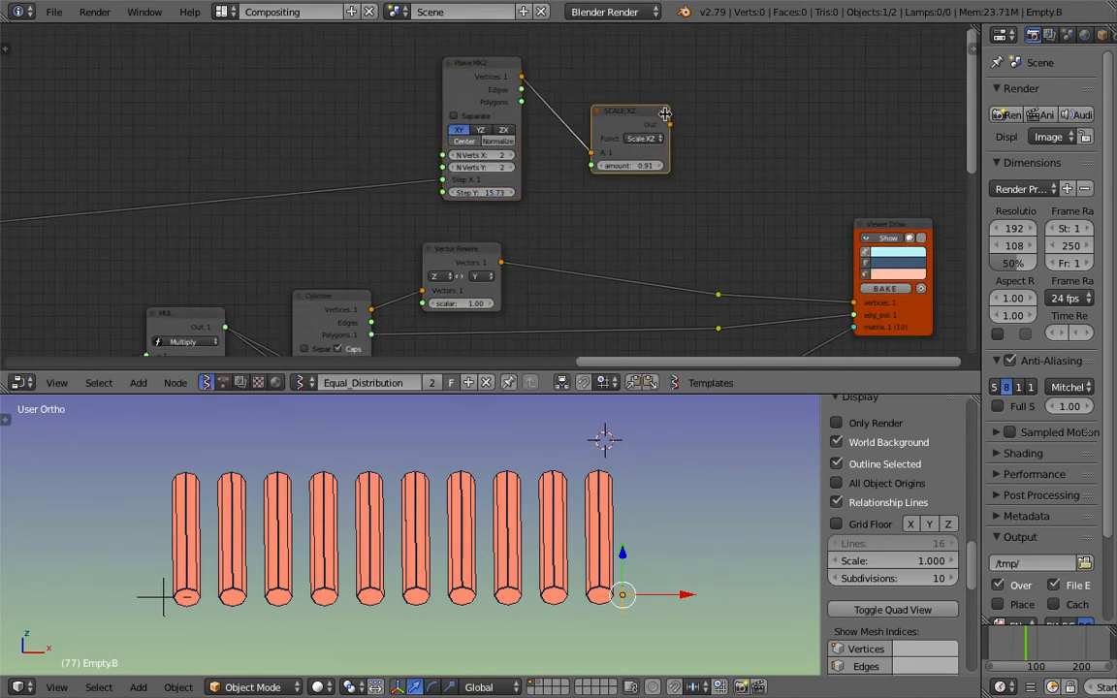
Step: Feed the SCALE XZ output and the Plane MK2 polygons into the Viewer Draw vertices and edg_pol reroutes to show planes
drag(674, 127, 699, 211)
drag(718, 295, 717, 295)
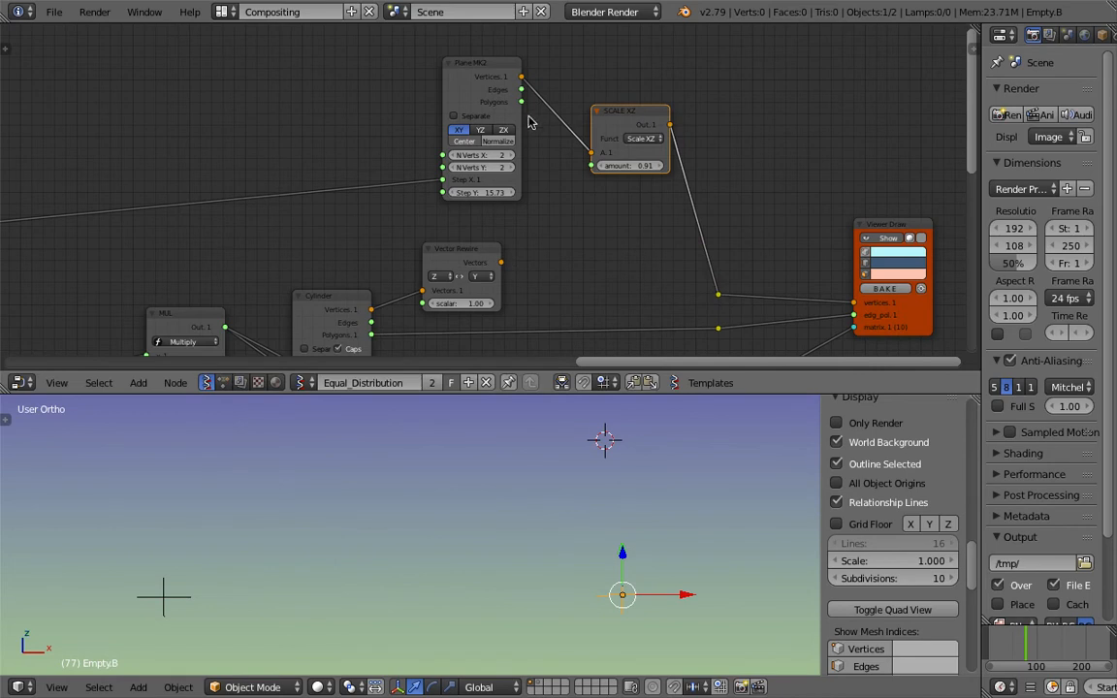
drag(521, 101, 718, 328)
middle_drag(514, 582, 548, 380)
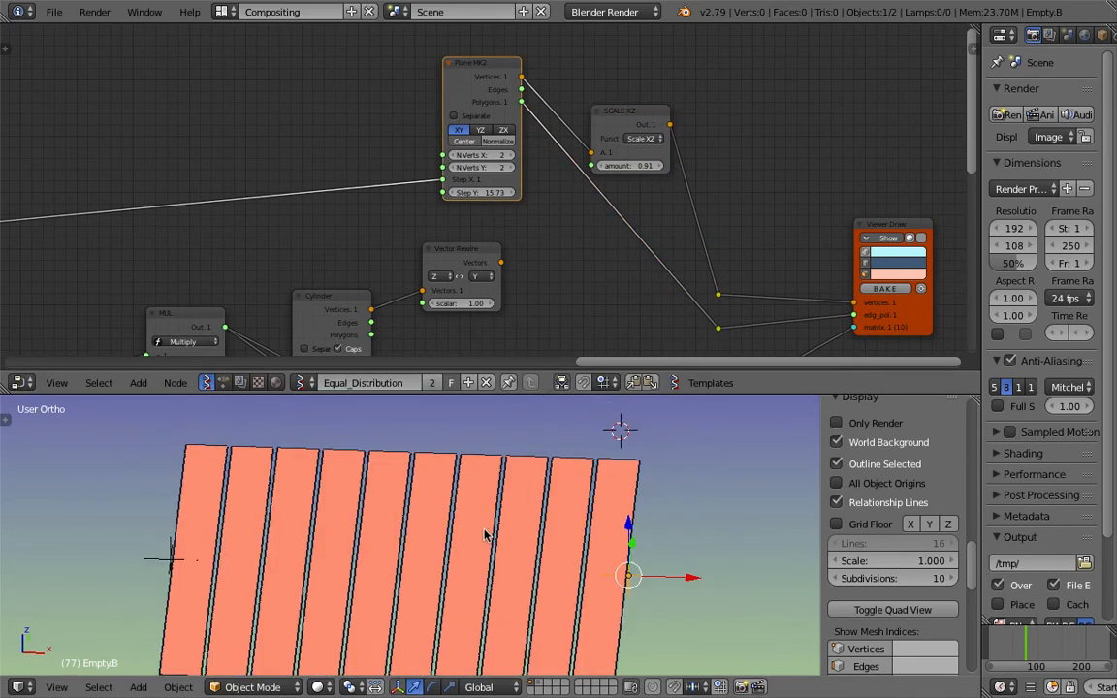
Step: Set the Plane MK2 node's Step Y to 14.02 and the SCALE XZ amount to 0.40
scroll(489, 250, up, 1)
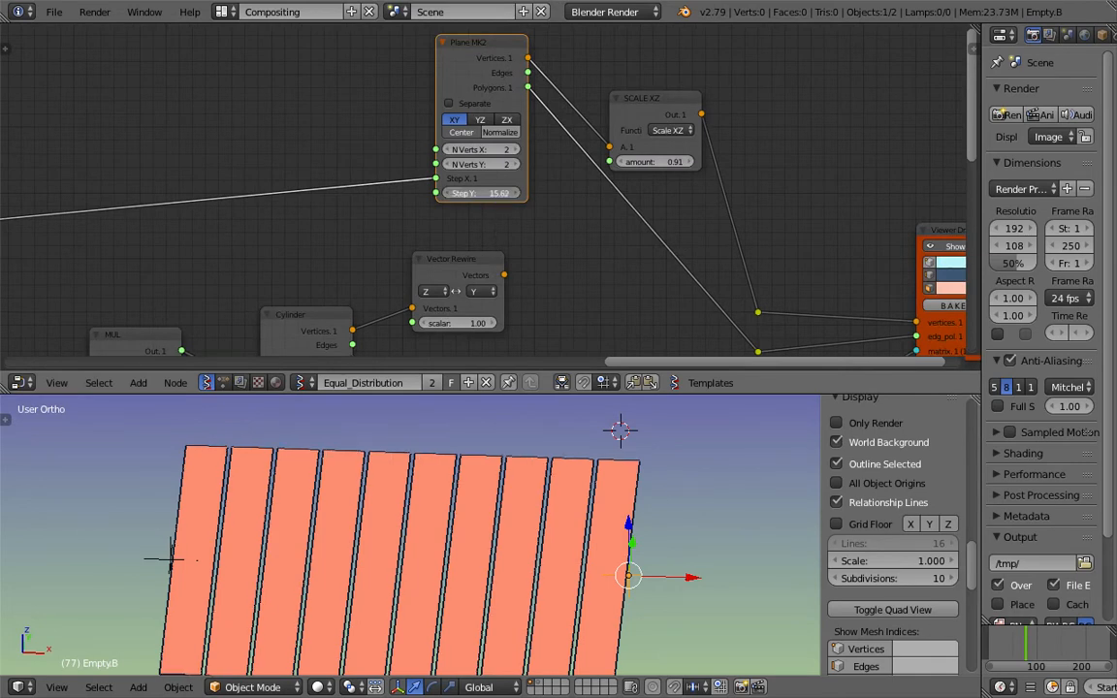
drag(3, 308, 3, 308)
drag(648, 161, 647, 161)
middle_drag(700, 620, 558, 491)
Step: Enclose the Plane MK2 and SCALE XZ nodes in a frame, shift the frame slightly and save the file
scroll(532, 270, down, 3)
click(597, 97)
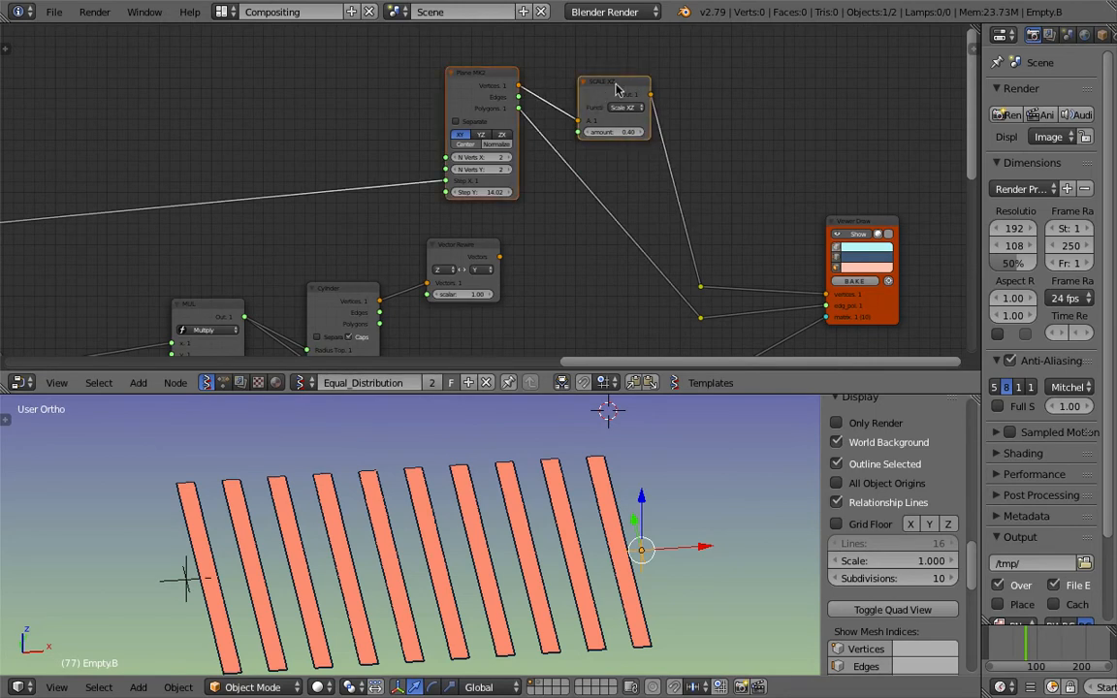
key(ctrl+j)
drag(594, 60, 561, 44)
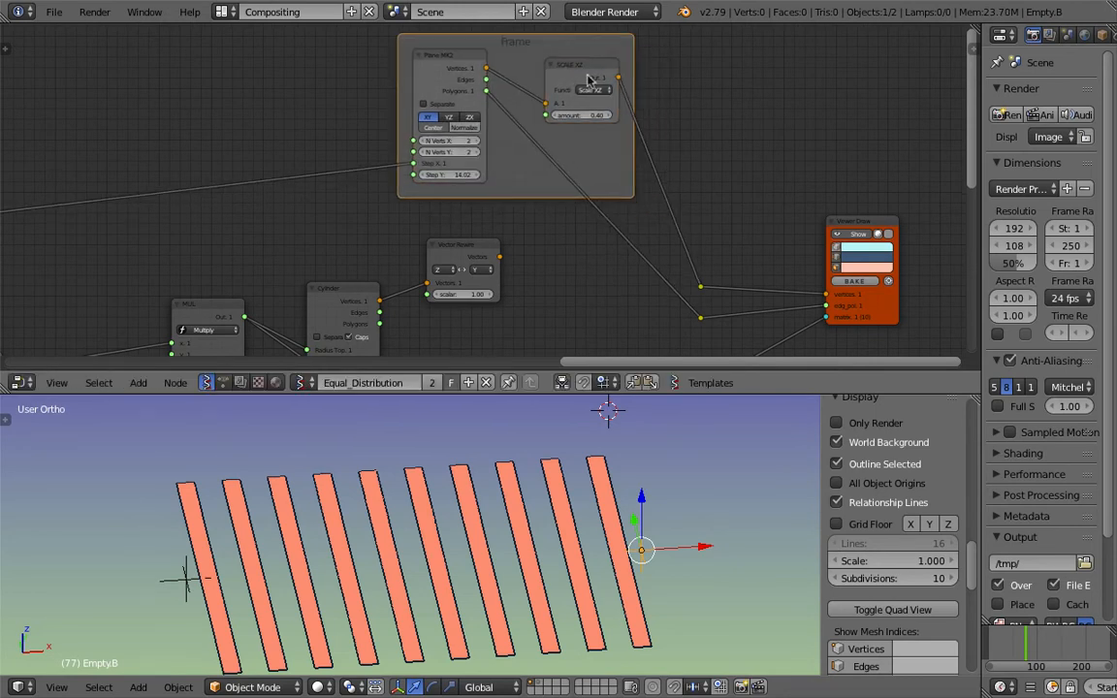
key(ctrl+s)
click(612, 184)
Step: Reconnect the Vector Rewire vectors and the Cylinder polygons to the Viewer Draw reroutes
middle_drag(660, 313, 695, 241)
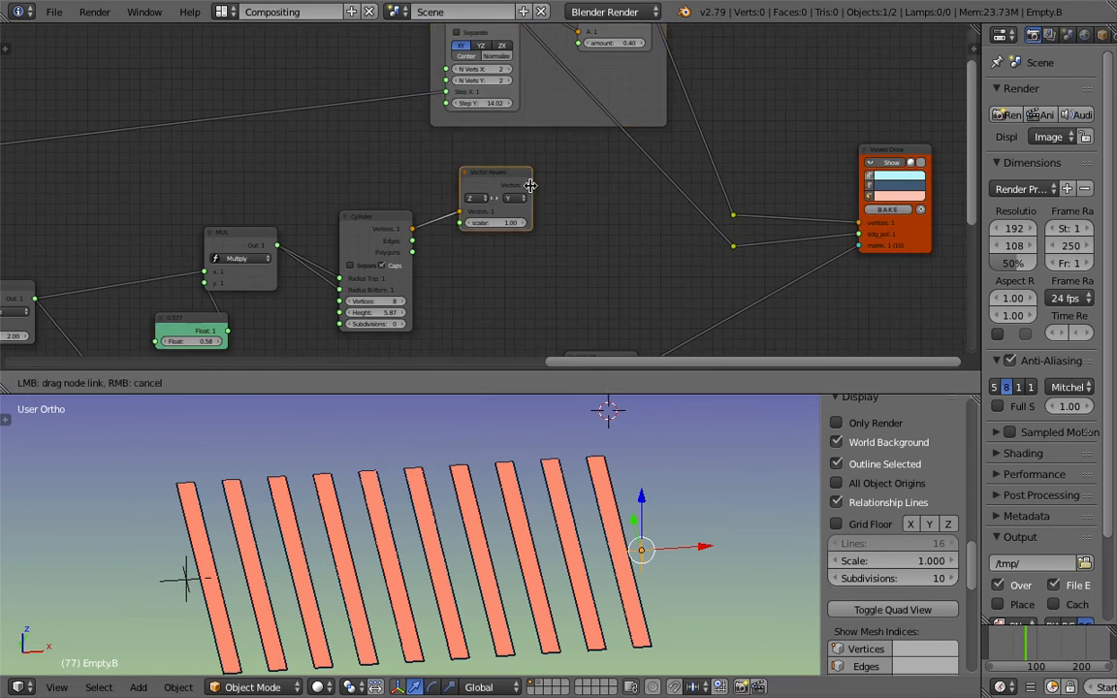
drag(531, 185, 668, 208)
drag(735, 221, 734, 216)
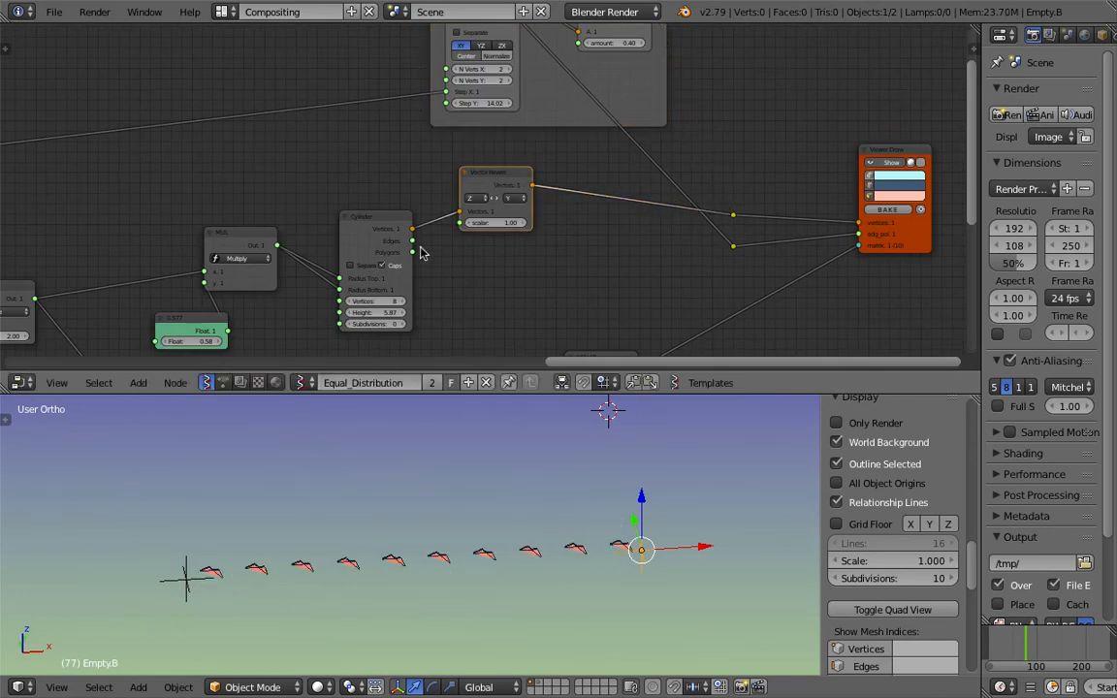
drag(413, 253, 734, 247)
Step: Move the Vector Rewire and Cylinder nodes closer to the Viewer Draw node
drag(503, 175, 562, 173)
drag(411, 213, 485, 215)
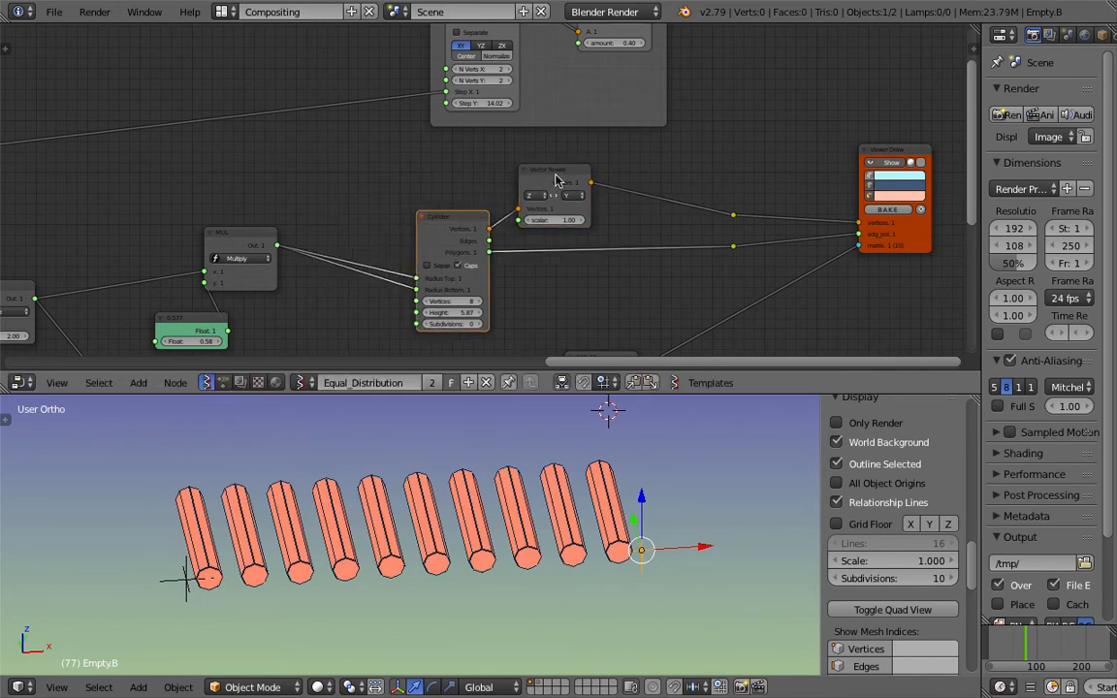
drag(554, 175, 616, 174)
scroll(449, 194, up, 2)
drag(449, 191, 484, 181)
middle_drag(590, 183, 504, 174)
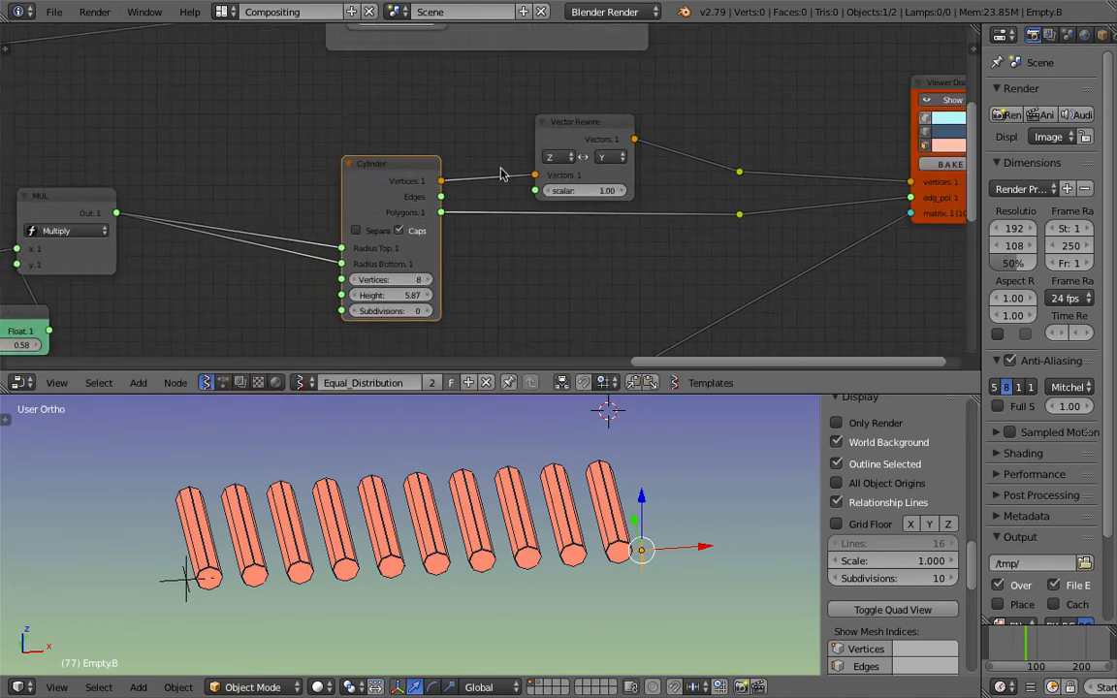
Step: Inspect the cylinders from another angle and fine-tune the positions of the Cylinder and Vector Rewire nodes
scroll(503, 174, up, 2)
middle_drag(698, 469, 608, 473)
drag(580, 105, 570, 96)
middle_drag(523, 523, 479, 470)
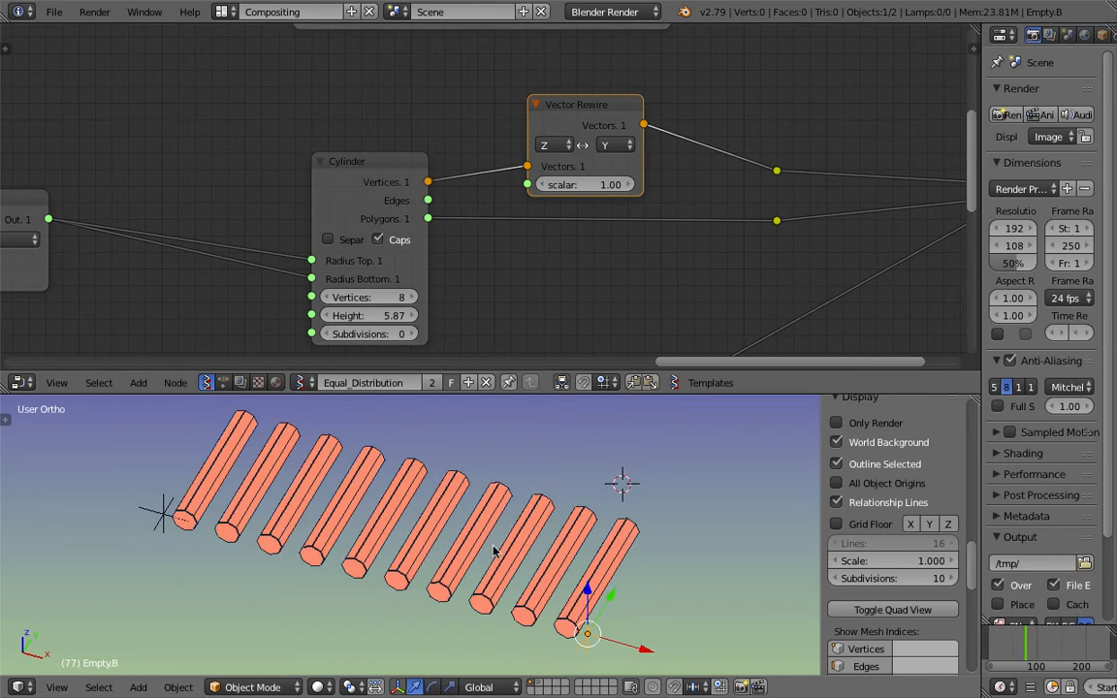
scroll(431, 179, down, 1)
drag(429, 179, 441, 160)
drag(559, 117, 594, 101)
Step: Tighten the spacing of the DISTANCE node and the DIV node that follows it
scroll(437, 257, down, 3)
middle_drag(303, 273, 514, 213)
mouse_move(277, 245)
middle_down()
mouse_move(476, 222)
mouse_move(624, 232)
middle_up()
scroll(621, 231, down, 1)
middle_drag(367, 150, 727, 216)
middle_drag(170, 181, 380, 157)
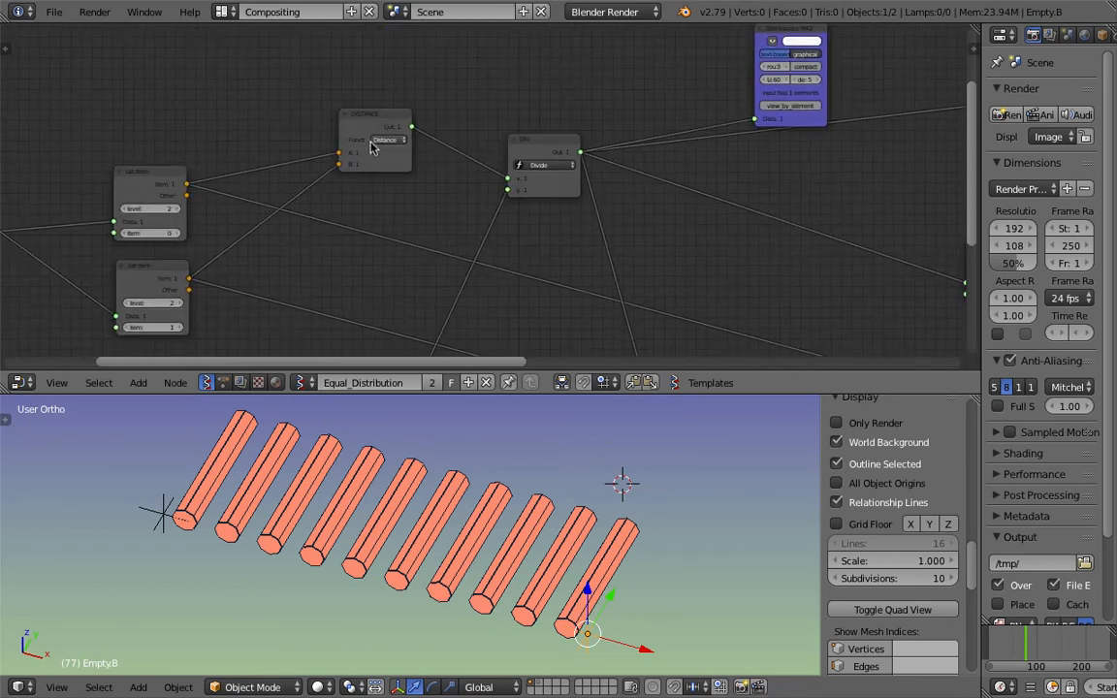
scroll(388, 148, up, 1)
drag(351, 98, 328, 92)
drag(577, 128, 518, 106)
middle_drag(581, 222, 599, 210)
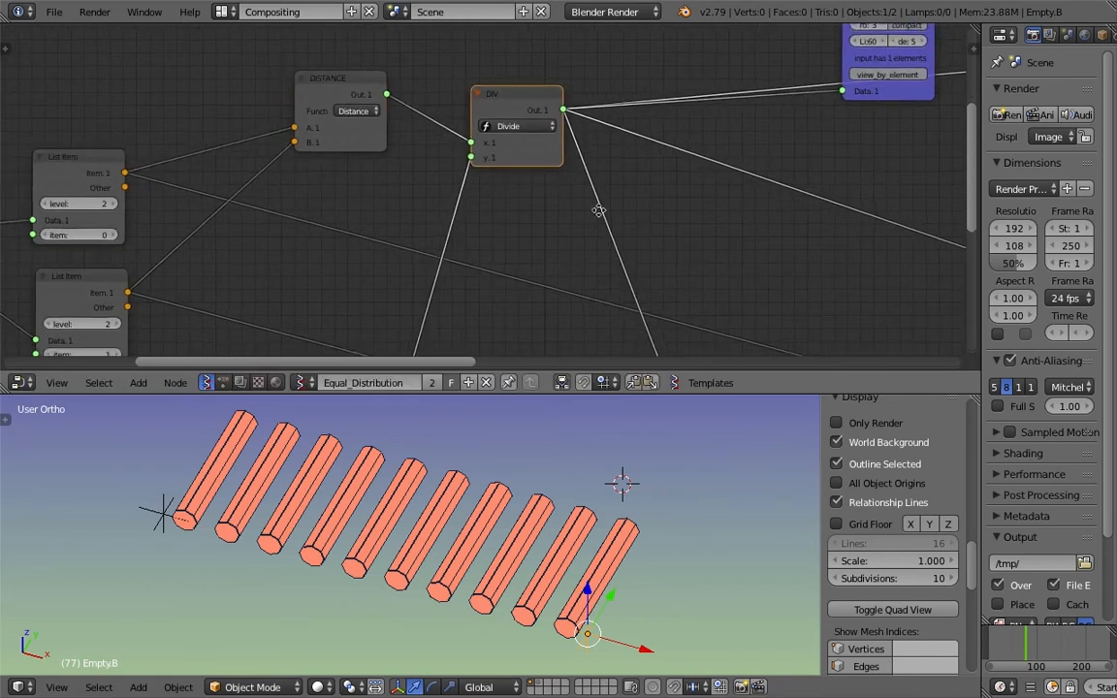
Step: Reposition the A Number node and move the Range Float node closer to it
scroll(599, 210, down, 1)
middle_drag(589, 262, 599, 183)
mouse_move(269, 281)
mouse_down()
mouse_move(230, 281)
mouse_move(257, 273)
mouse_up()
drag(609, 292, 526, 257)
middle_drag(526, 257, 504, 208)
scroll(354, 211, up, 2)
scroll(492, 252, down, 2)
ctrl+scroll(304, 197, right, 5)
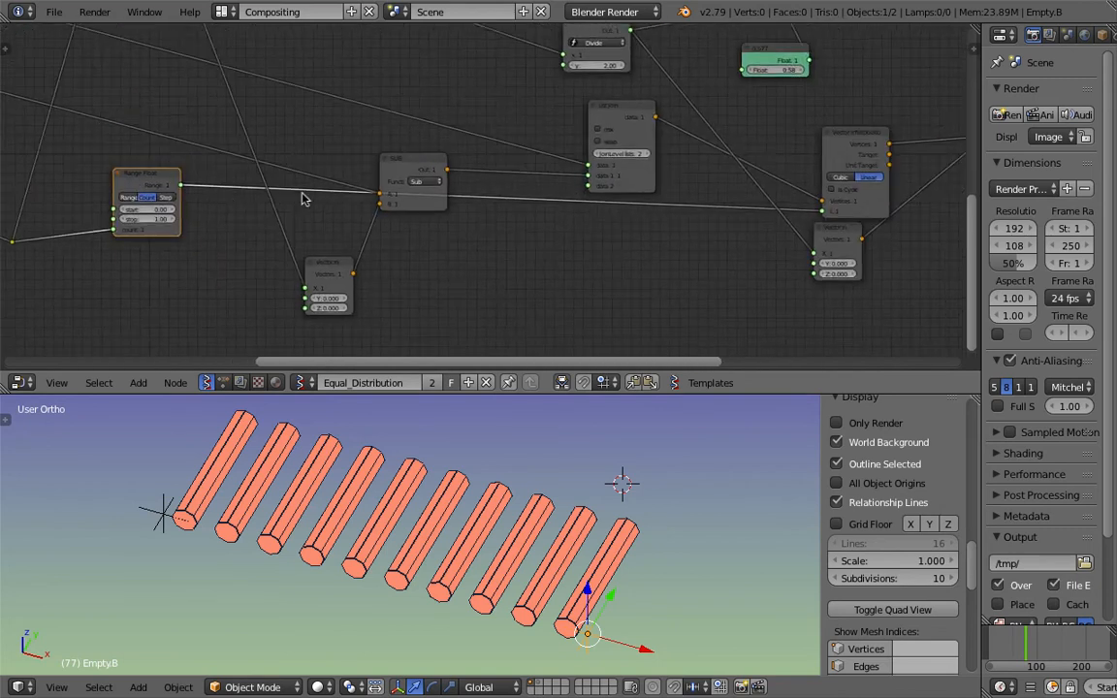
Step: Move the List Join node closer to the SUB node and adjust the Vector Interpolation node's position
drag(826, 145, 766, 135)
drag(606, 114, 555, 89)
middle_drag(368, 523, 265, 518)
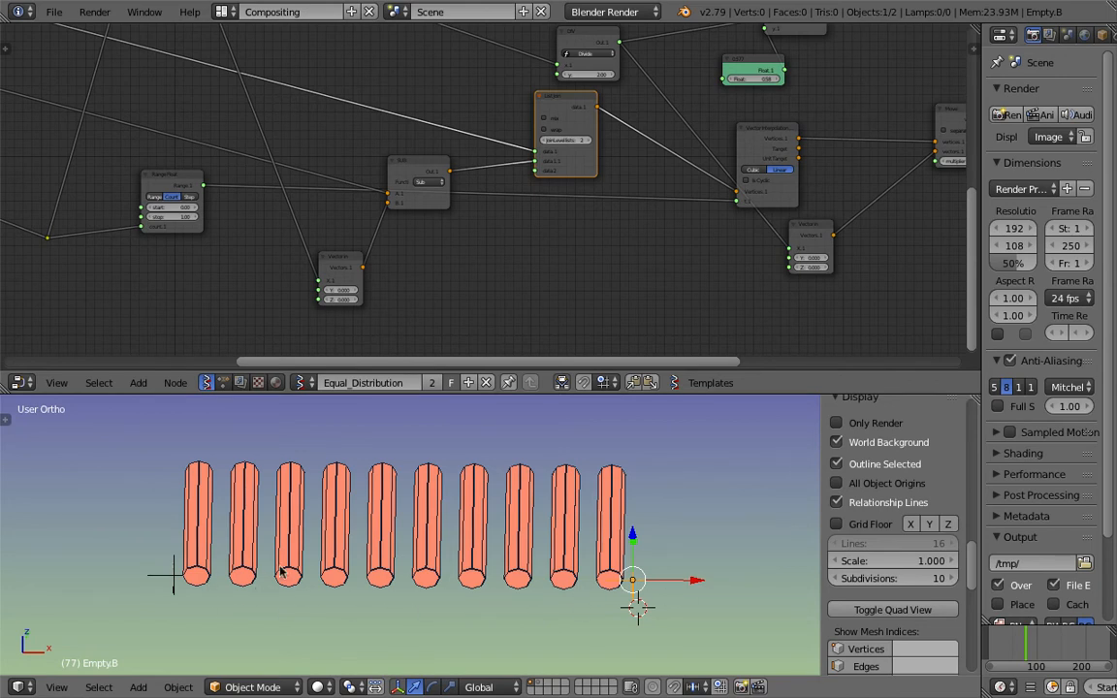
scroll(678, 309, up, 3)
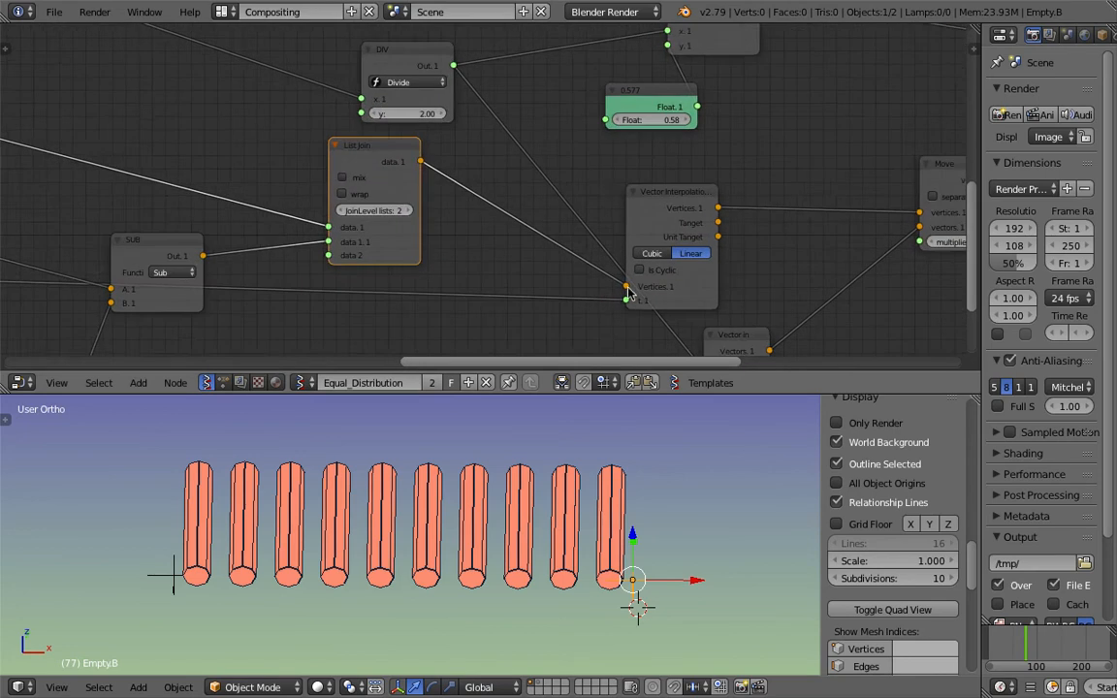
scroll(640, 196, down, 1)
drag(635, 199, 631, 296)
scroll(751, 269, down, 1)
drag(619, 165, 587, 184)
Step: Vary the Move node's multiplier, set it to 1 and reposition the Vector in node that feeds it
scroll(815, 233, up, 1)
drag(832, 231, 838, 259)
text(1)
key(Return)
middle_drag(751, 287, 767, 203)
drag(650, 228, 629, 230)
middle_drag(628, 230, 673, 297)
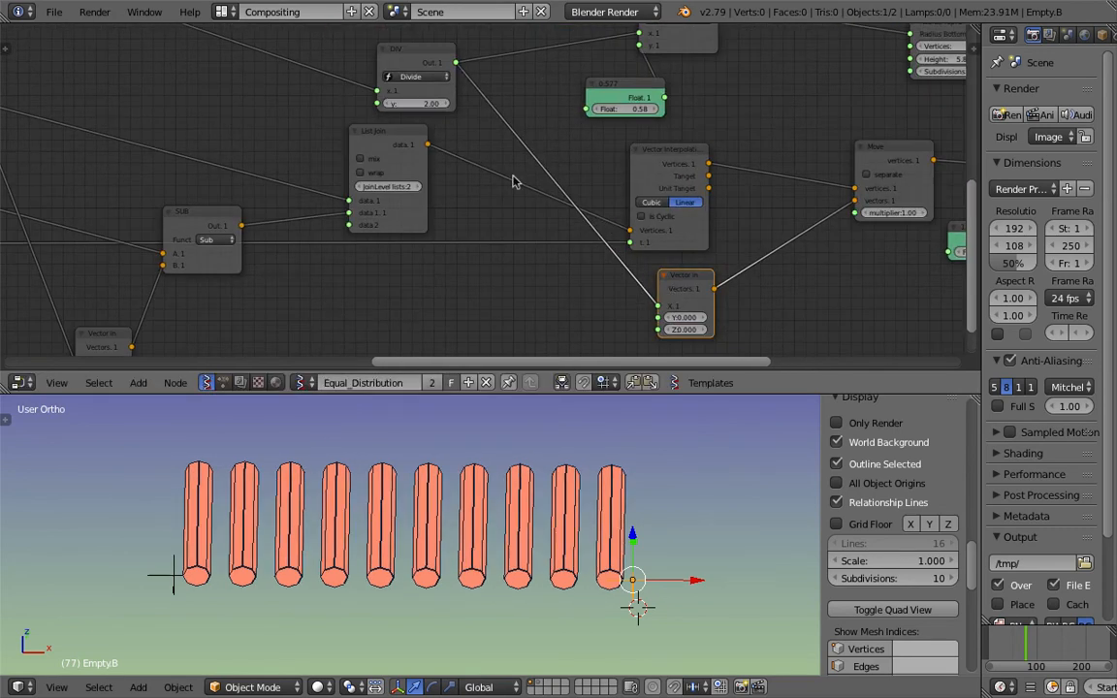
Step: Reposition the Divide node with y 2.00 above the List Join node, farther from the Multiply node
middle_drag(512, 181, 538, 193)
drag(448, 100, 483, 96)
scroll(451, 136, down, 2)
middle_drag(375, 110, 682, 181)
drag(726, 171, 648, 129)
middle_drag(698, 157, 434, 136)
scroll(455, 142, up, 2)
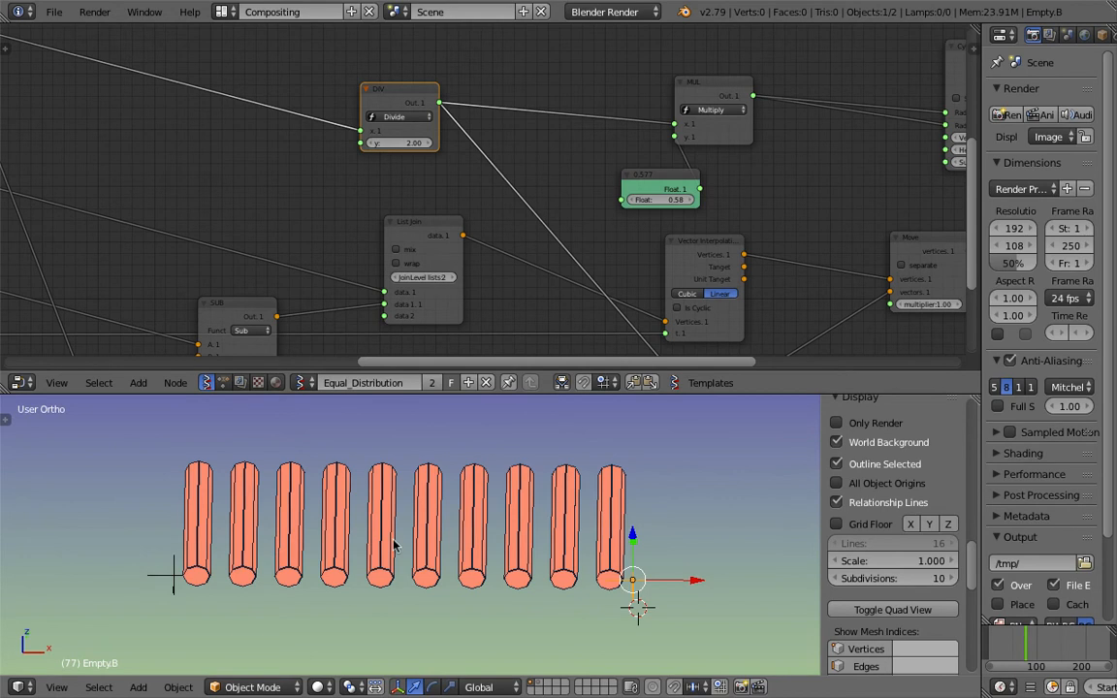
Step: Shift the Divide node with y 2.00 down, closer to the List Join node
middle_drag(596, 220, 574, 194)
scroll(576, 195, down, 1)
middle_drag(637, 325, 562, 228)
middle_drag(590, 278, 594, 303)
middle_drag(324, 65, 354, 120)
drag(340, 64, 344, 108)
Step: Bring the Move node slightly closer to the Vector Interpolation node and reposition the 1.00 Float node that feeds the Scalar node
middle_drag(633, 316, 622, 222)
scroll(650, 248, up, 1)
middle_drag(691, 237, 631, 254)
drag(842, 144, 833, 143)
scroll(659, 163, down, 1)
middle_drag(650, 164, 385, 205)
drag(652, 265, 621, 287)
Step: View the cylinders through the camera and set the Float feeding the Scalar node's amount to 0.85
click(56, 686)
click(74, 626)
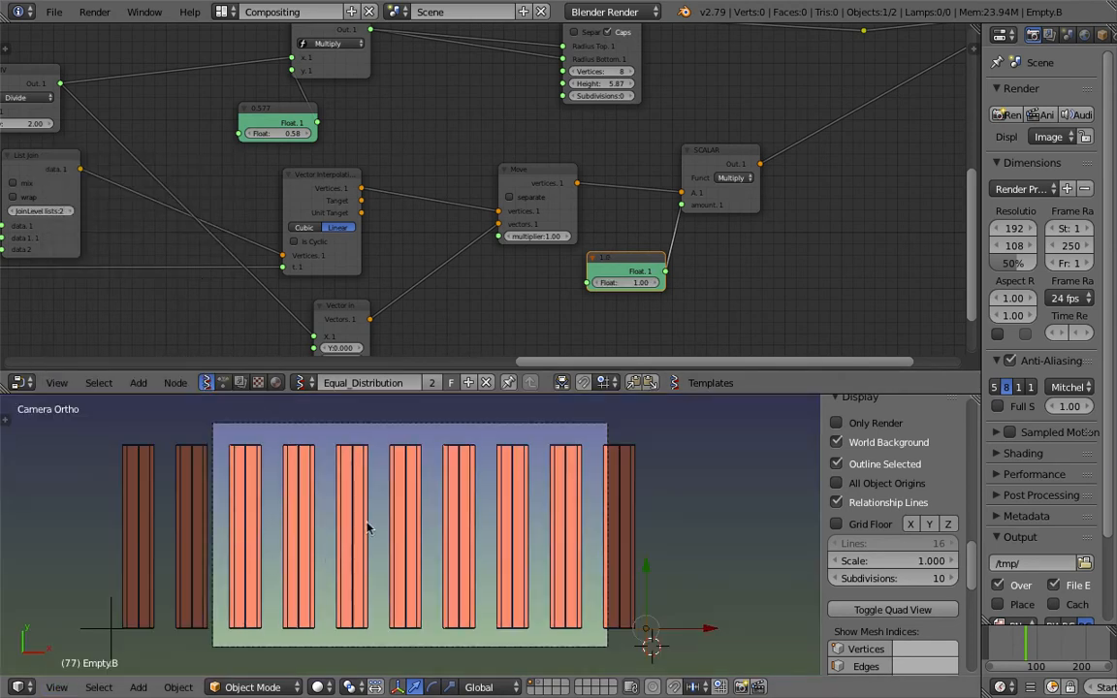
drag(627, 283, 613, 283)
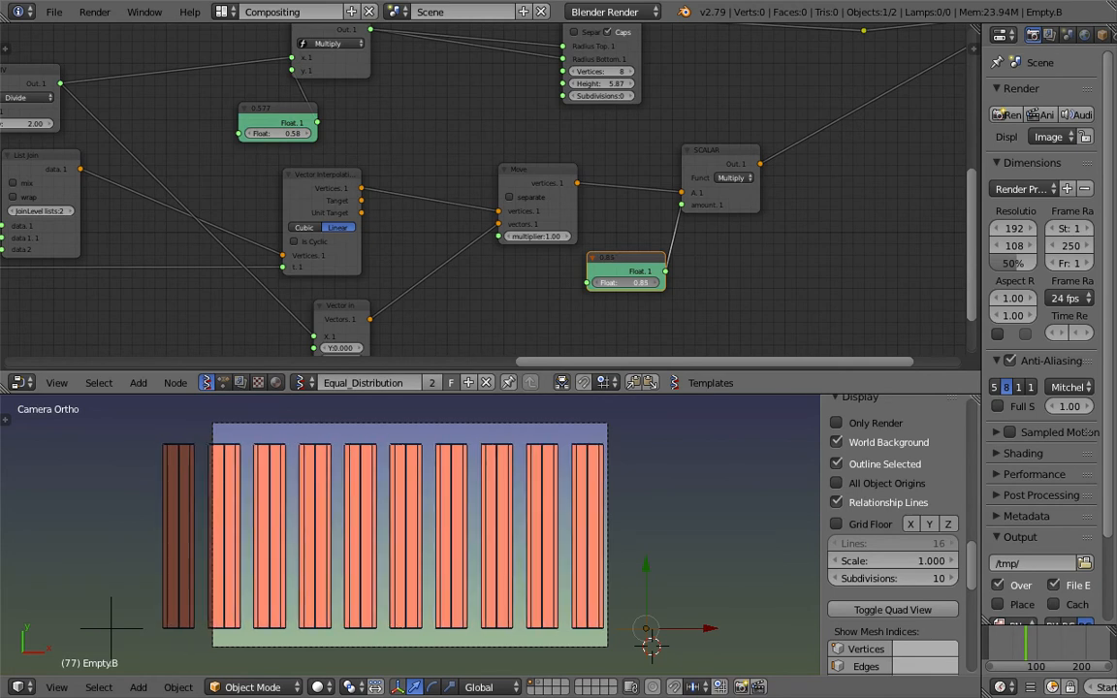
Step: Move Empty.A to the left edge and Empty.B to the right edge of the camera frame
drag(178, 632, 281, 646)
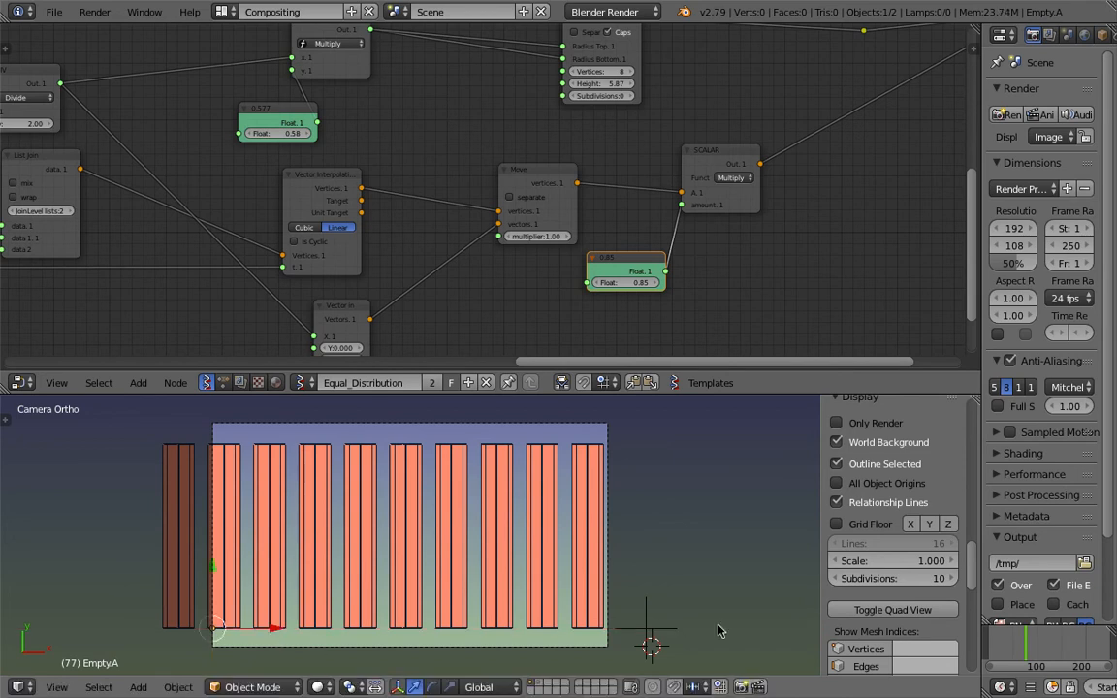
drag(704, 632, 667, 635)
click(1019, 651)
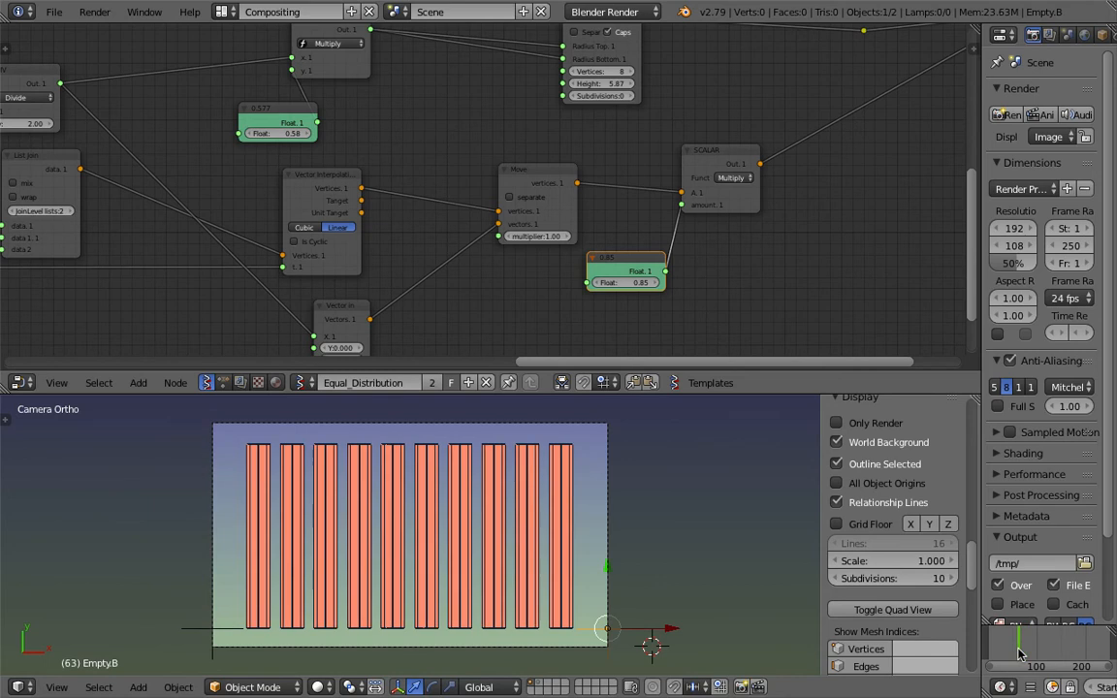
Step: Set the Scalar node's amount Float to 1.04 and check the cylinders at an angle and through the camera
drag(628, 288, 665, 289)
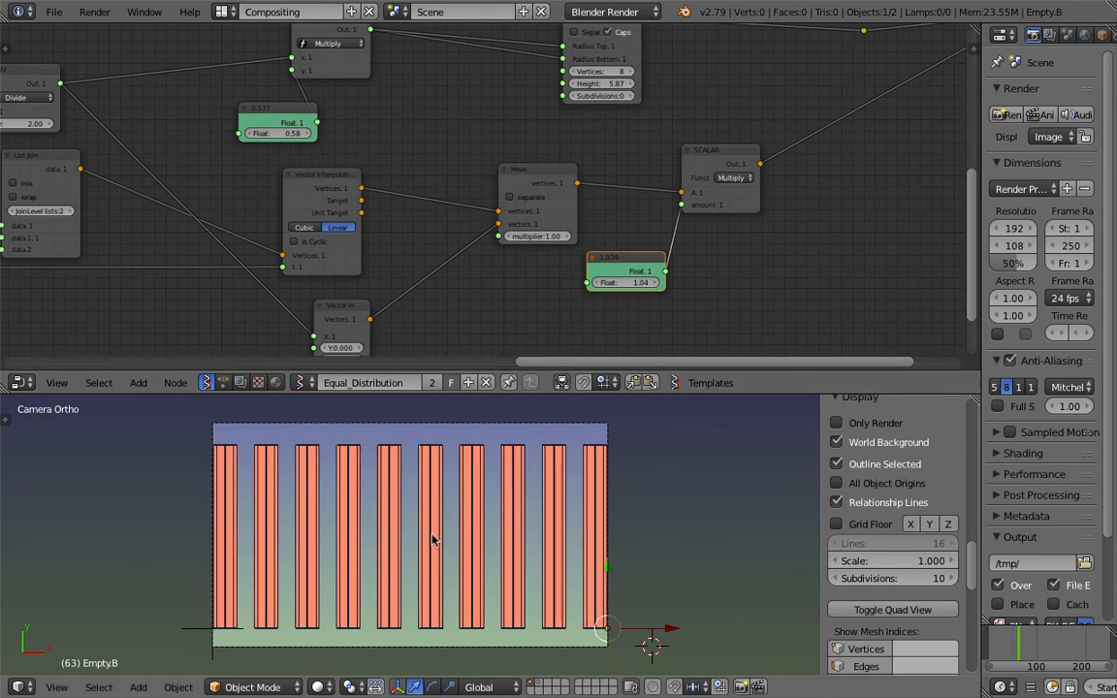
middle_drag(441, 456, 495, 519)
click(56, 686)
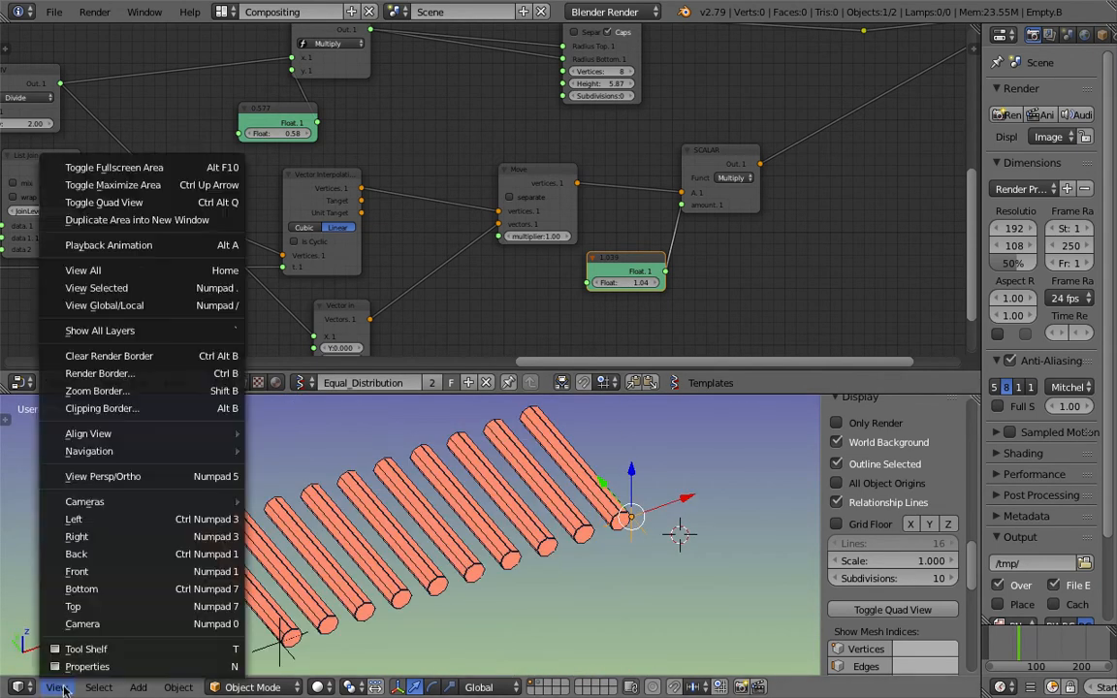
click(77, 623)
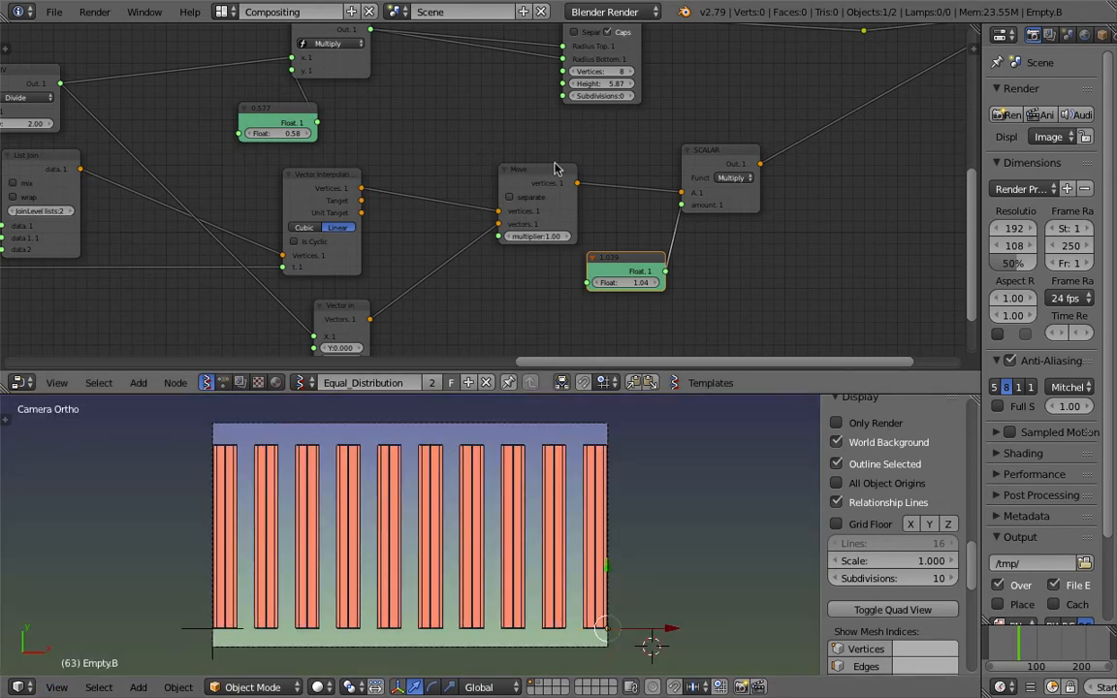
Step: Vary the Cylinder node's height and set it to 5.75
middle_drag(534, 121, 551, 274)
middle_drag(426, 106, 387, 171)
mouse_move(494, 90)
middle_down()
mouse_move(476, 166)
mouse_move(432, 211)
middle_up()
scroll(473, 186, up, 3)
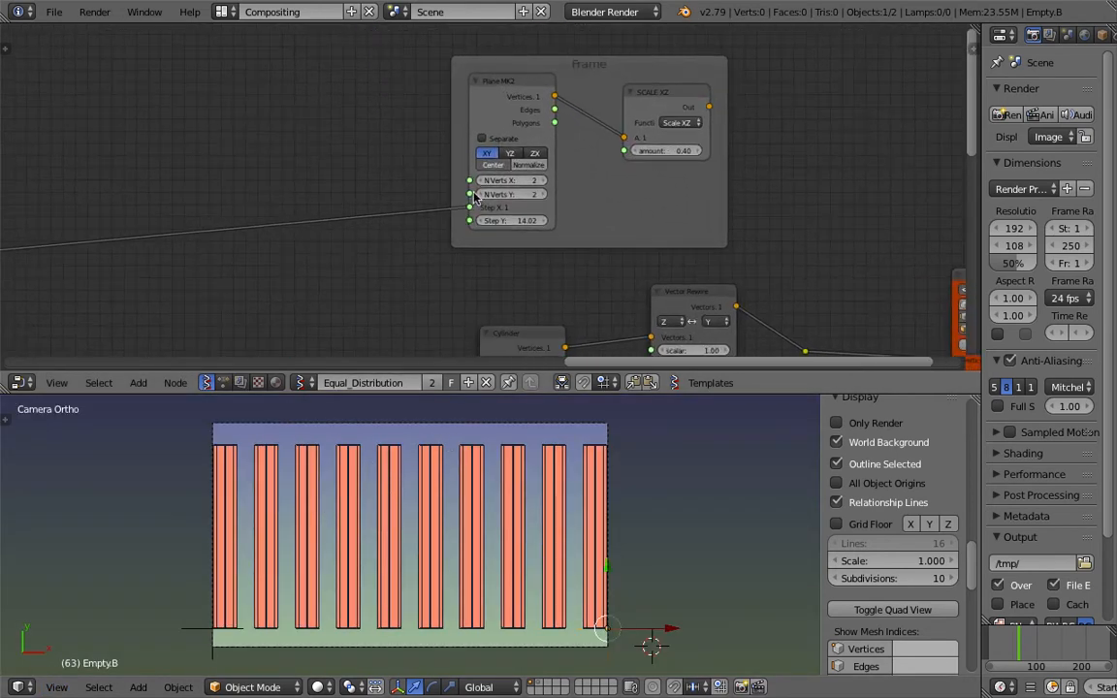
middle_drag(703, 264, 568, 179)
scroll(531, 217, up, 1)
mouse_move(531, 217)
middle_down()
mouse_move(516, 163)
mouse_move(600, 73)
middle_up()
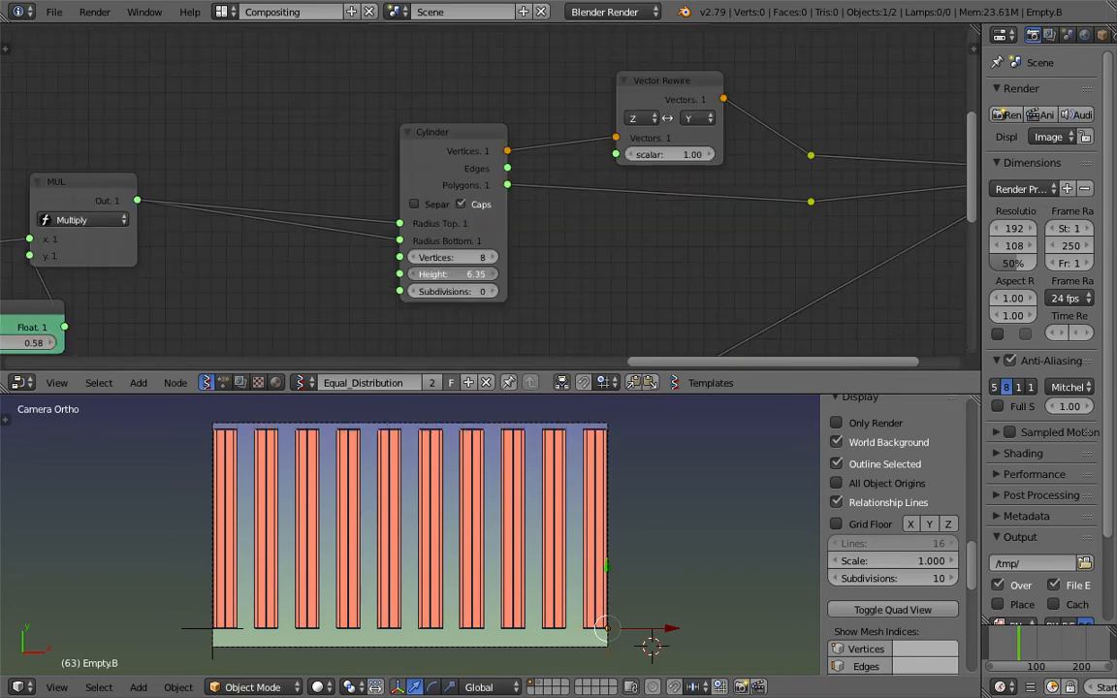
Step: Move the Scalar node farther from the Move node, and shift the Move node away from Vector Interpolation
scroll(467, 279, down, 4)
middle_drag(564, 303, 543, 222)
drag(560, 261, 702, 230)
middle_drag(660, 245, 721, 141)
middle_drag(517, 203, 546, 192)
drag(478, 178, 513, 153)
Step: Vary the Y value of the Vector in node that feeds the Move node and reset it to 0
scroll(491, 192, up, 1)
middle_drag(567, 146, 787, 51)
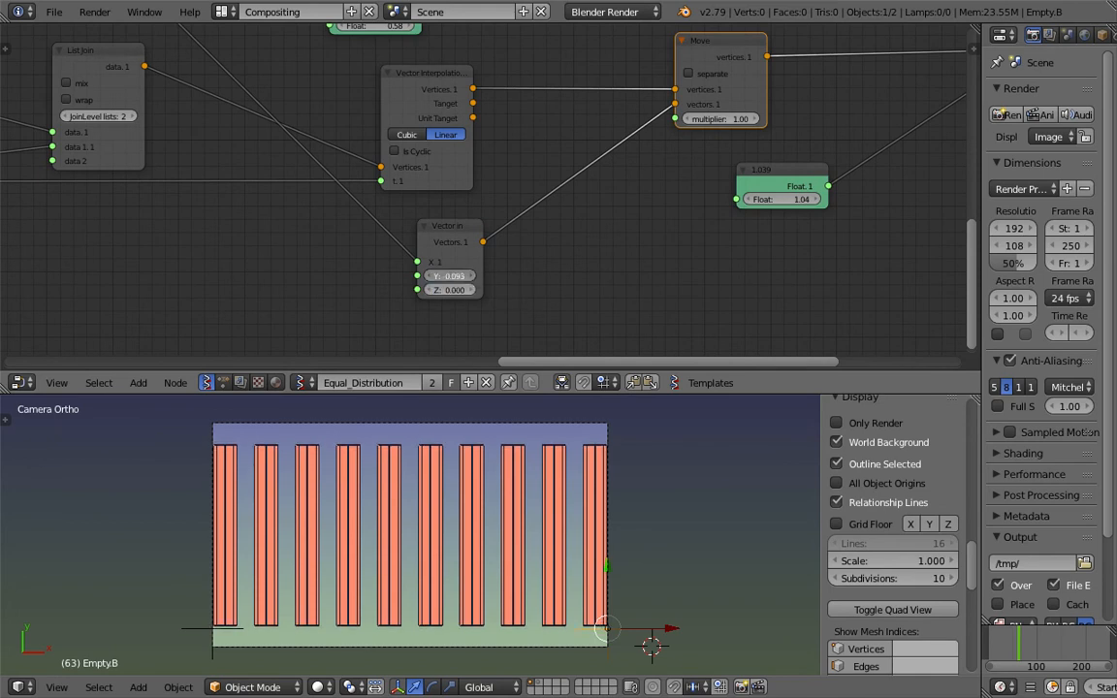
drag(451, 277, 435, 277)
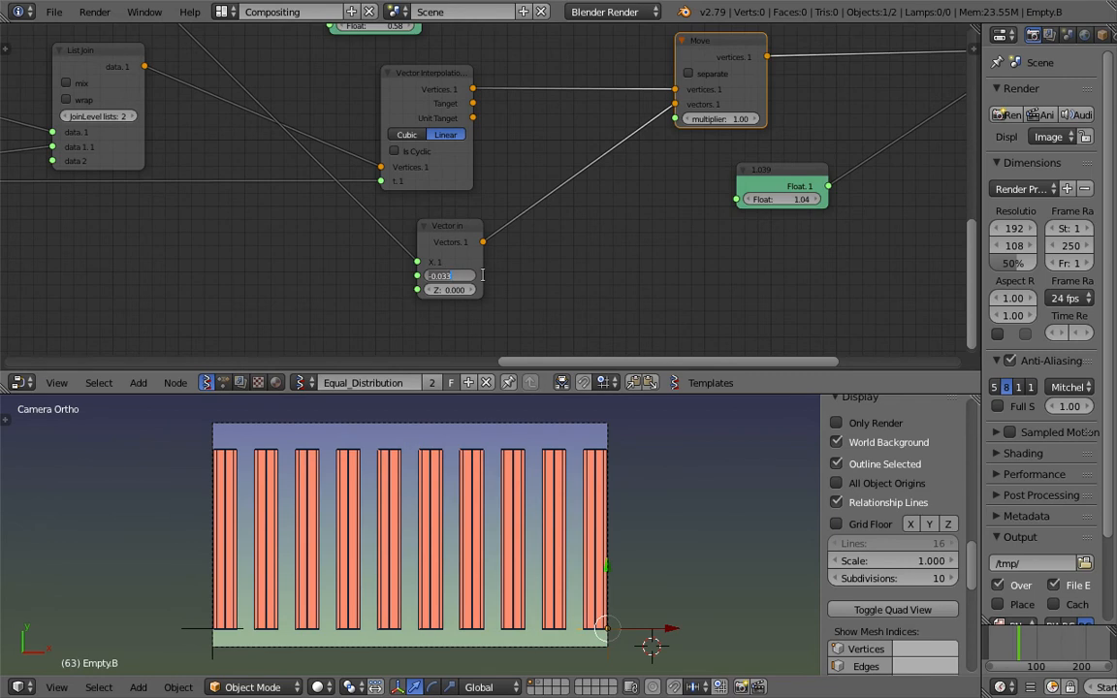
key(Return)
Step: Reposition the Float node that feeds the Scalar node and set its value to 1
scroll(663, 214, down, 2)
drag(667, 217, 741, 177)
text(1)
key(Return)
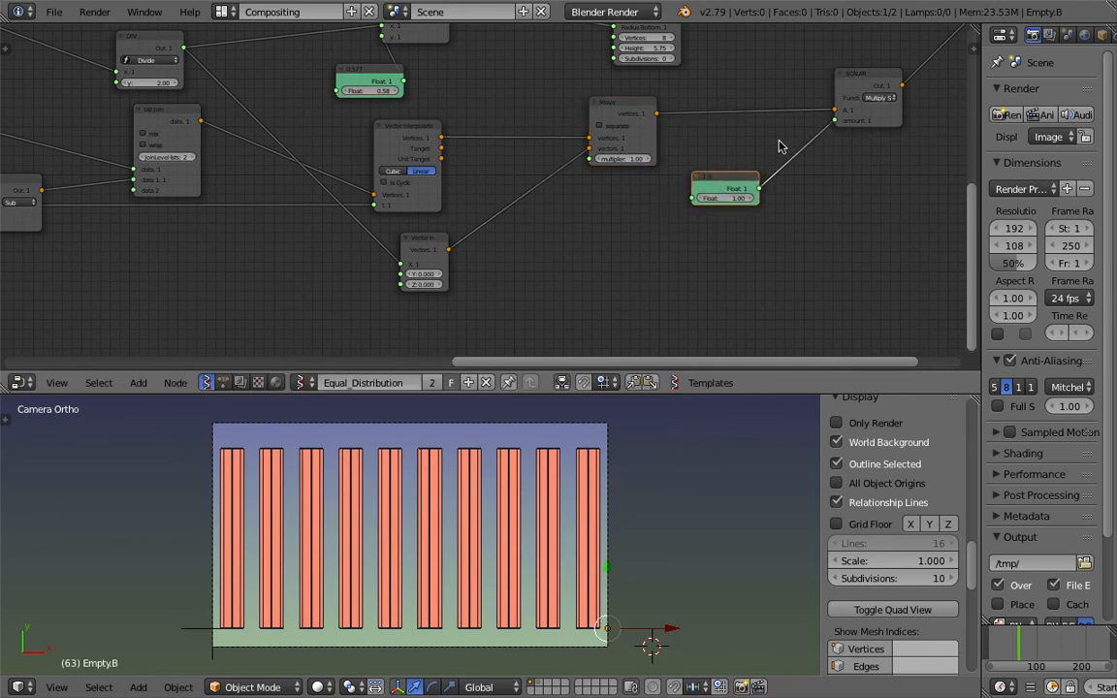
Step: Set the Float that scales the cylinder radius to 0.45 and move its node farther from the Multiply node
middle_drag(647, 151, 706, 211)
scroll(461, 142, up, 2)
drag(435, 152, 384, 152)
drag(437, 124, 354, 112)
Step: Move the Divide node with y 2.00 farther from the Multiply node, beyond the List Join node
middle_drag(356, 113, 596, 204)
drag(389, 157, 341, 114)
middle_drag(341, 116, 581, 110)
scroll(510, 128, down, 1)
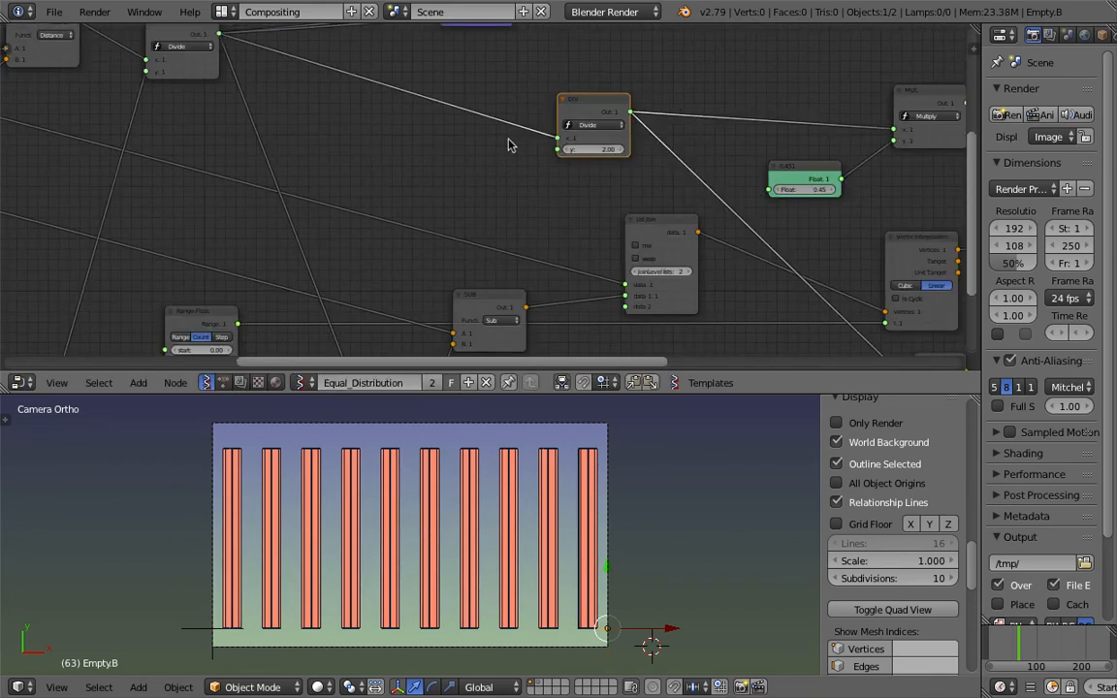
middle_drag(550, 157, 638, 167)
scroll(638, 168, down, 1)
Step: Shift the Range Float node and move the Vector in node that feeds SUB closer to it
middle_drag(469, 124, 505, 155)
middle_drag(638, 187, 587, 45)
scroll(359, 208, up, 1)
drag(324, 212, 346, 216)
middle_drag(472, 288, 544, 242)
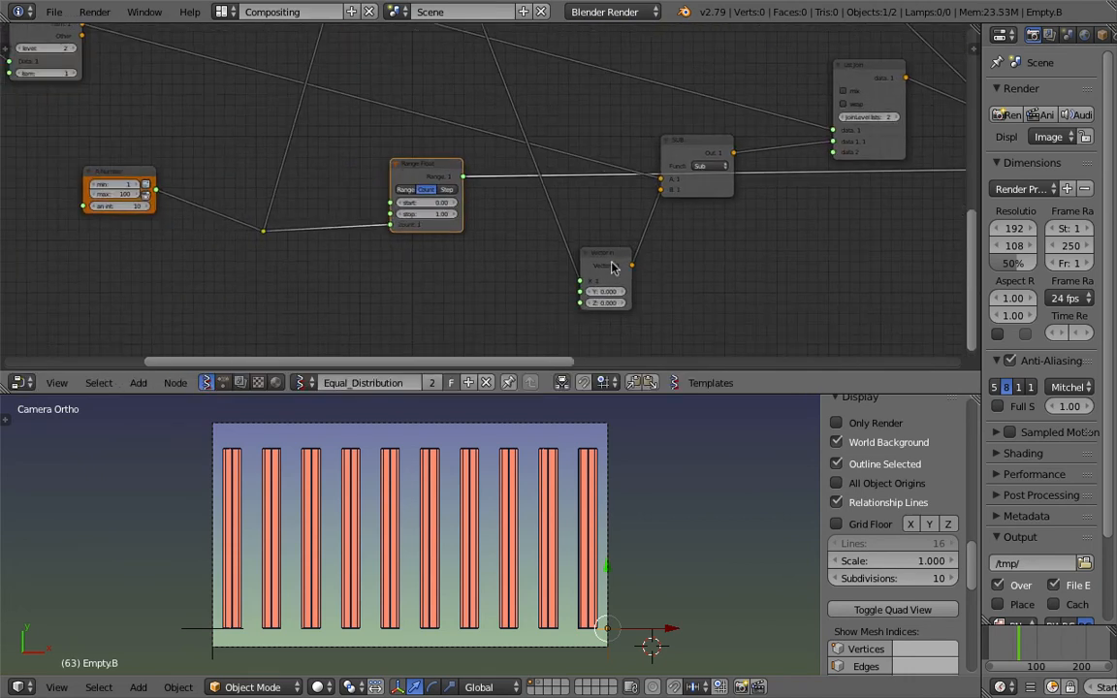
drag(604, 255, 509, 228)
middle_drag(562, 250, 621, 255)
Step: Move the A Number node closer to its reroute point and set its integer to 26
drag(320, 223, 385, 271)
scroll(420, 242, up, 2)
mouse_move(456, 259)
mouse_down()
mouse_move(495, 259)
mouse_move(471, 258)
mouse_up()
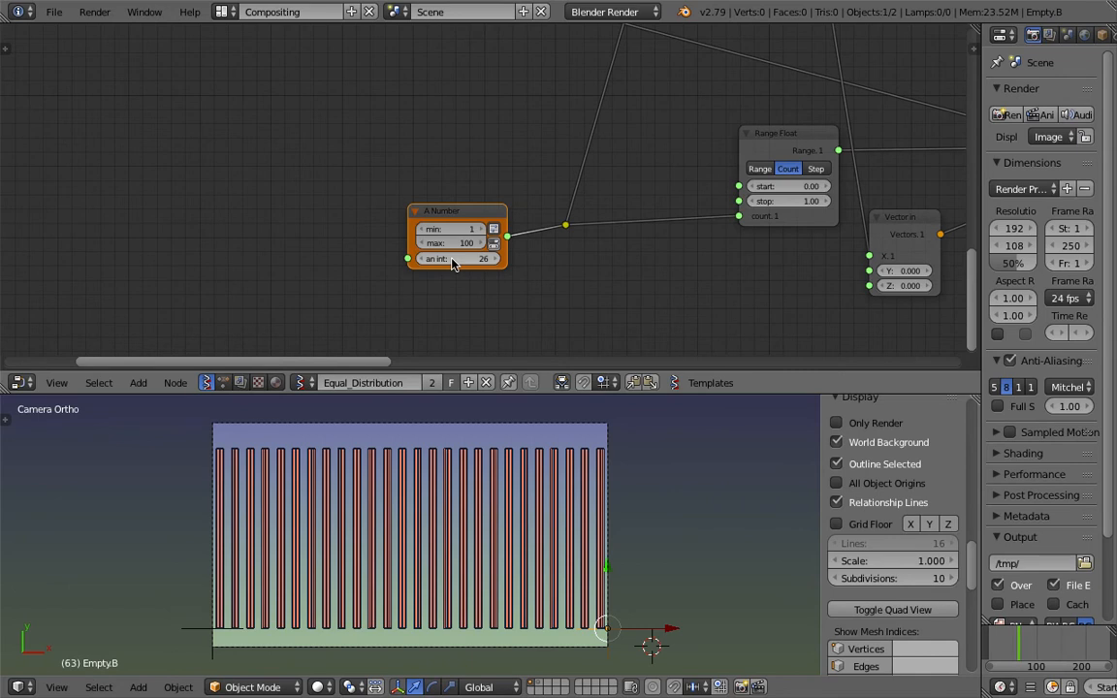
middle_drag(435, 244, 412, 163)
middle_drag(456, 504, 313, 523)
middle_drag(620, 472, 543, 504)
Step: Change the Vector Rewire node's source axis to X and orbit around the cylinders
middle_drag(747, 249, 398, 282)
mouse_move(594, 221)
middle_down()
mouse_move(206, 284)
mouse_move(370, 252)
mouse_move(265, 279)
mouse_move(326, 238)
middle_up()
scroll(326, 238, up, 3)
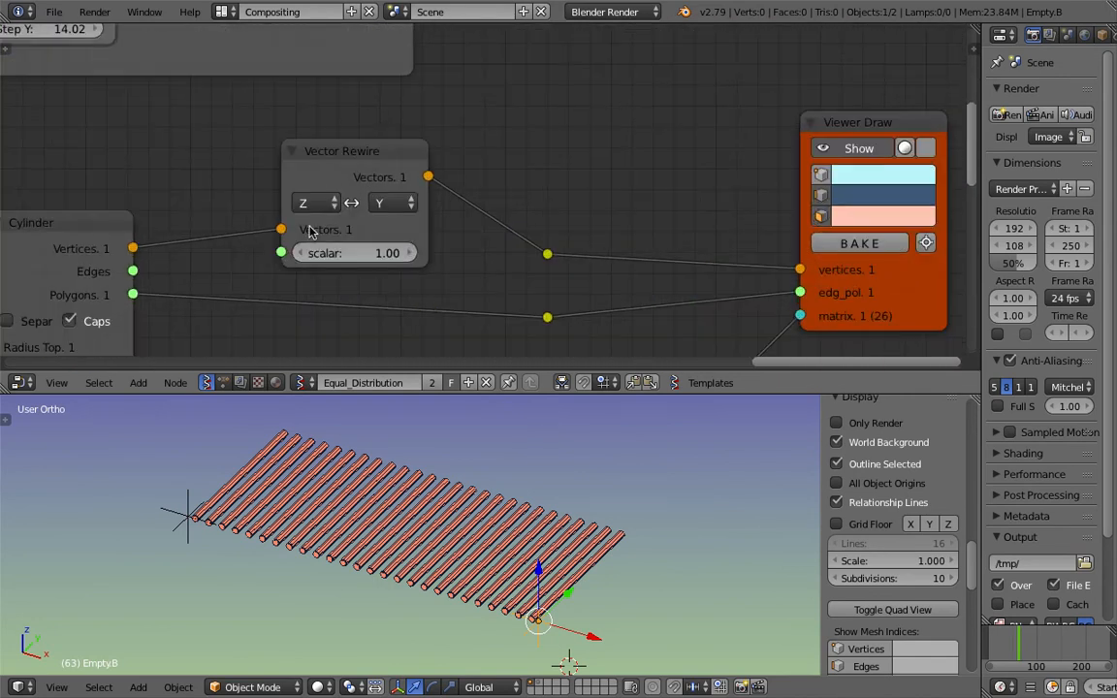
click(326, 211)
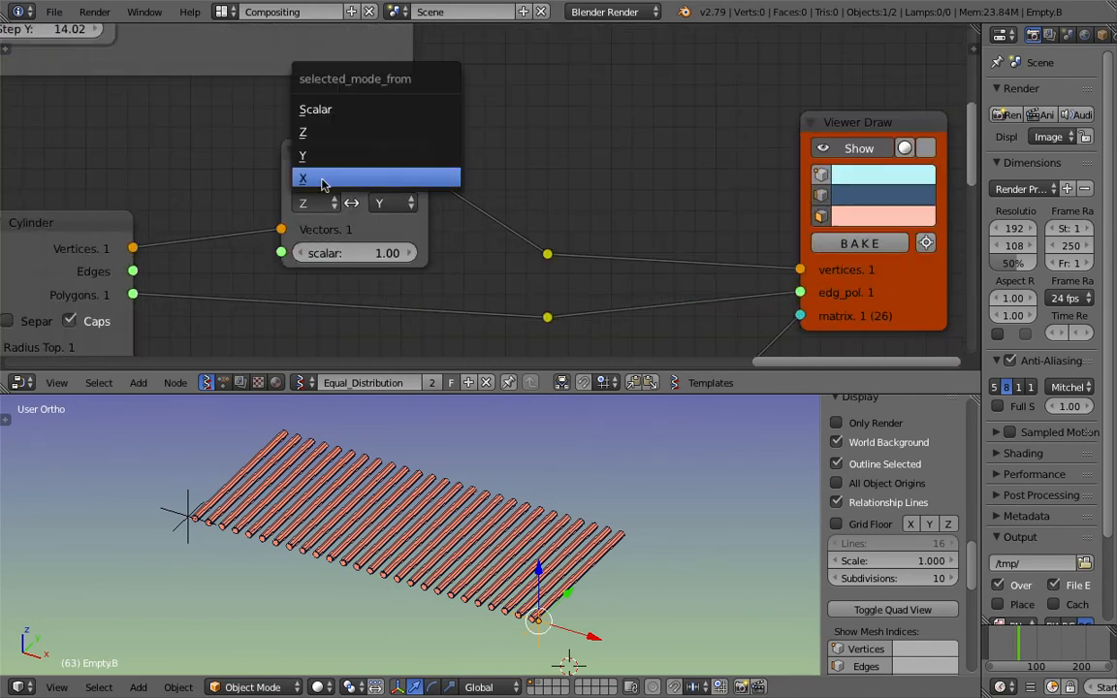
click(324, 176)
middle_drag(441, 417, 503, 546)
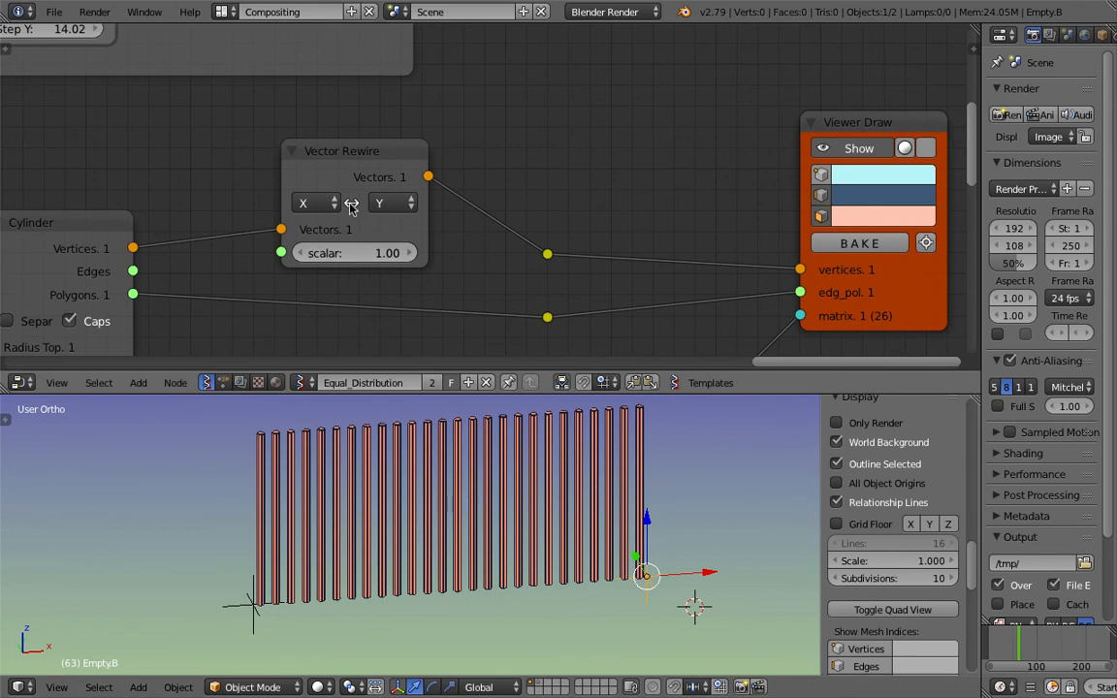
Step: Try other source axes in the Vector Rewire node, set it back to Z and save the file
click(318, 203)
click(315, 179)
click(316, 201)
click(315, 157)
click(318, 202)
click(309, 133)
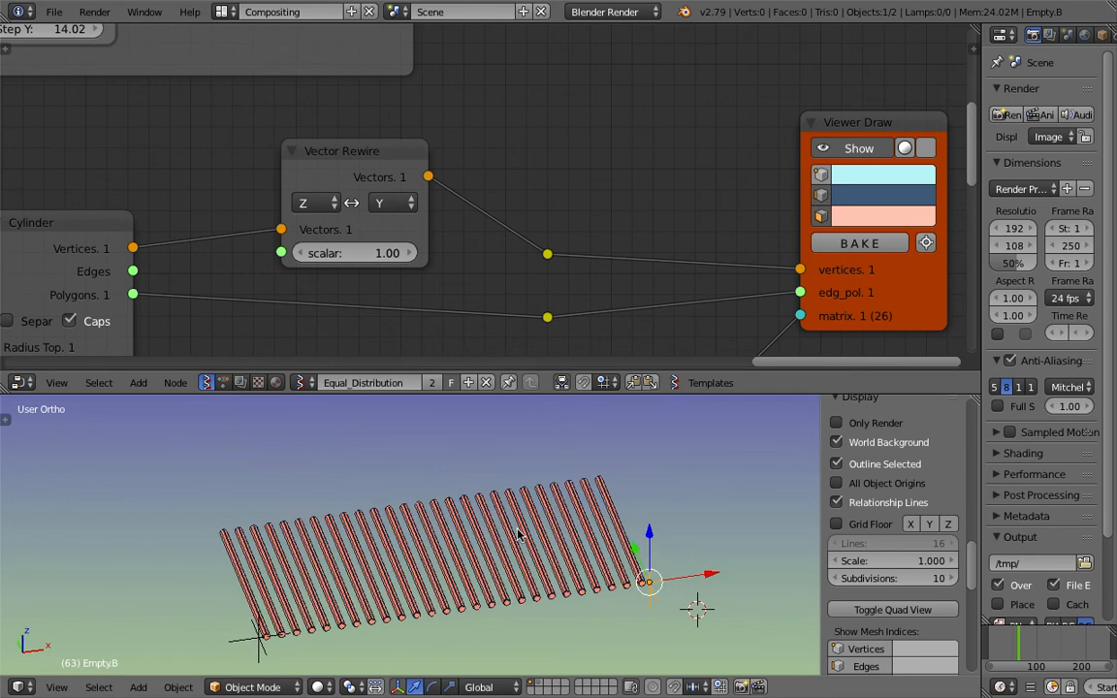
key(ctrl+s)
Step: Reposition the Cylinder node near the Vector Rewire node and set its height to 5.45
click(501, 556)
middle_drag(501, 556, 479, 574)
middle_drag(494, 215, 881, 230)
scroll(538, 235, down, 2)
middle_drag(538, 234, 633, 173)
drag(529, 213, 584, 170)
middle_drag(533, 213, 495, 194)
scroll(560, 254, up, 1)
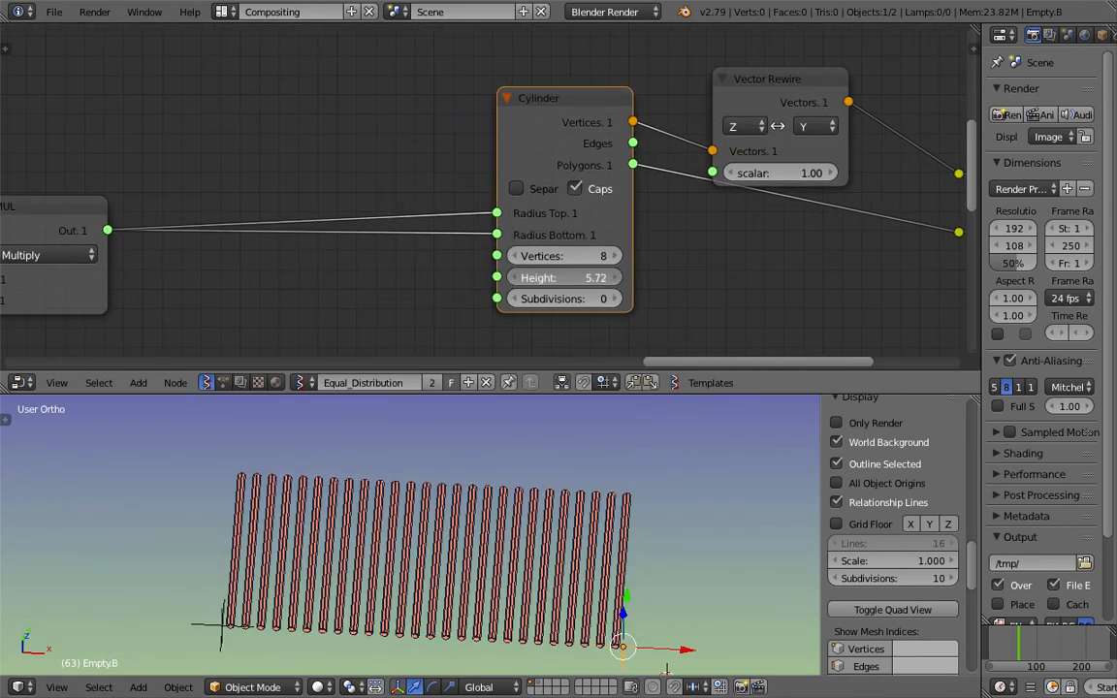
drag(564, 277, 587, 278)
Step: Add a Random Num Gen node, switch it to Float and connect its value to the Cylinder node's height
middle_drag(217, 118, 352, 175)
key(alt+space)
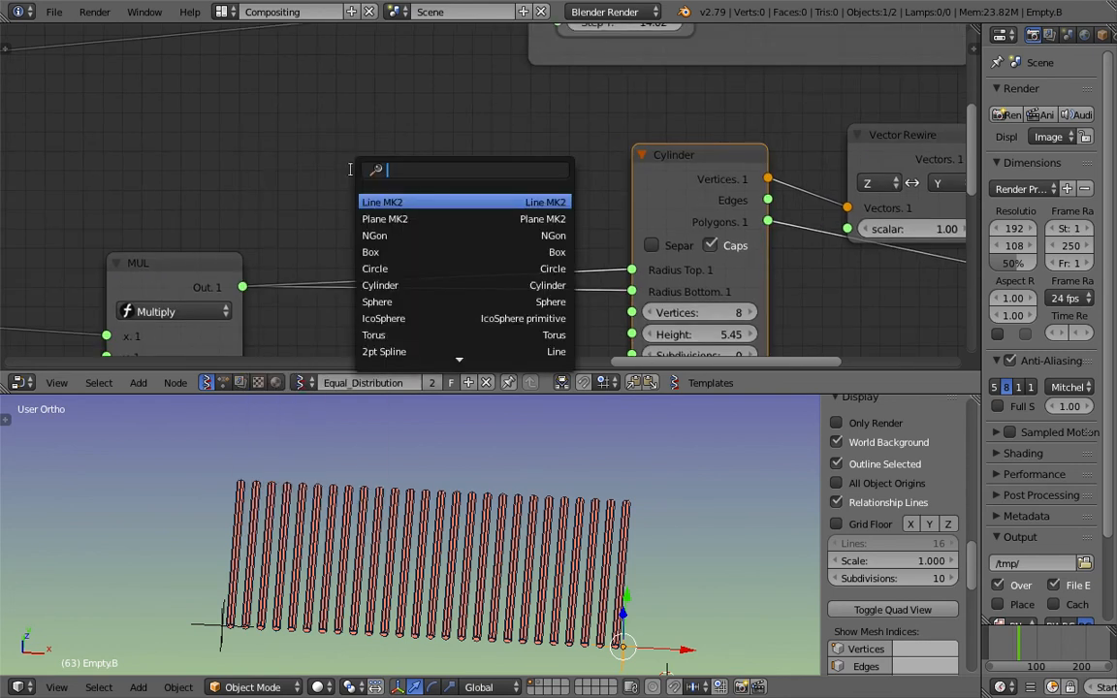
text(random n)
key(Return)
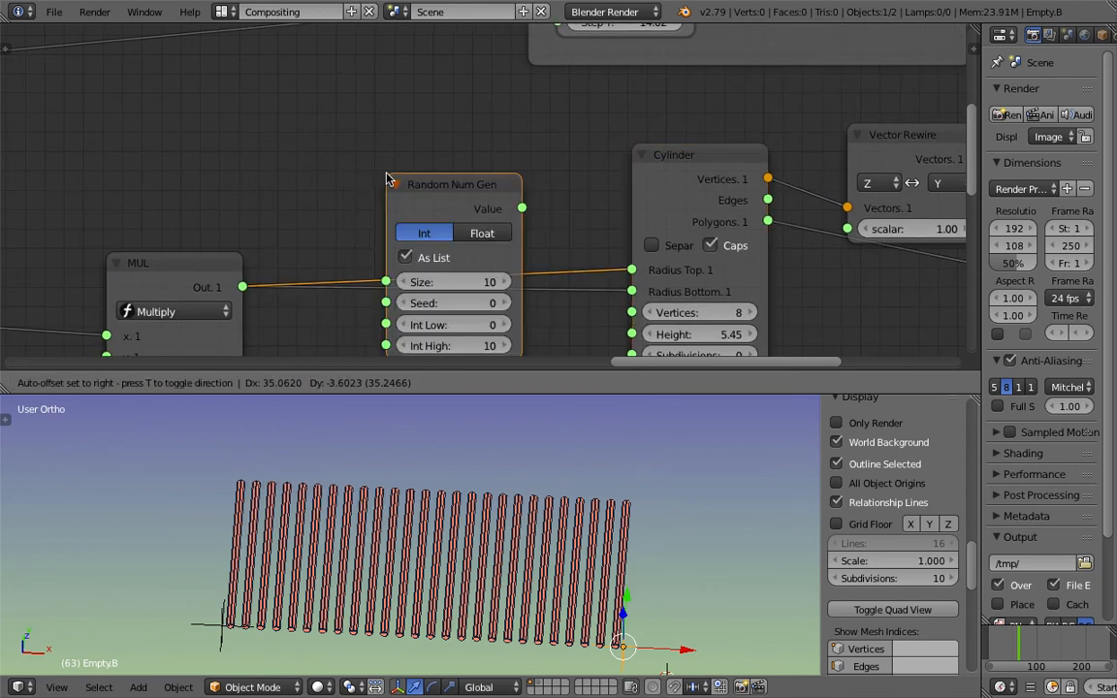
click(278, 64)
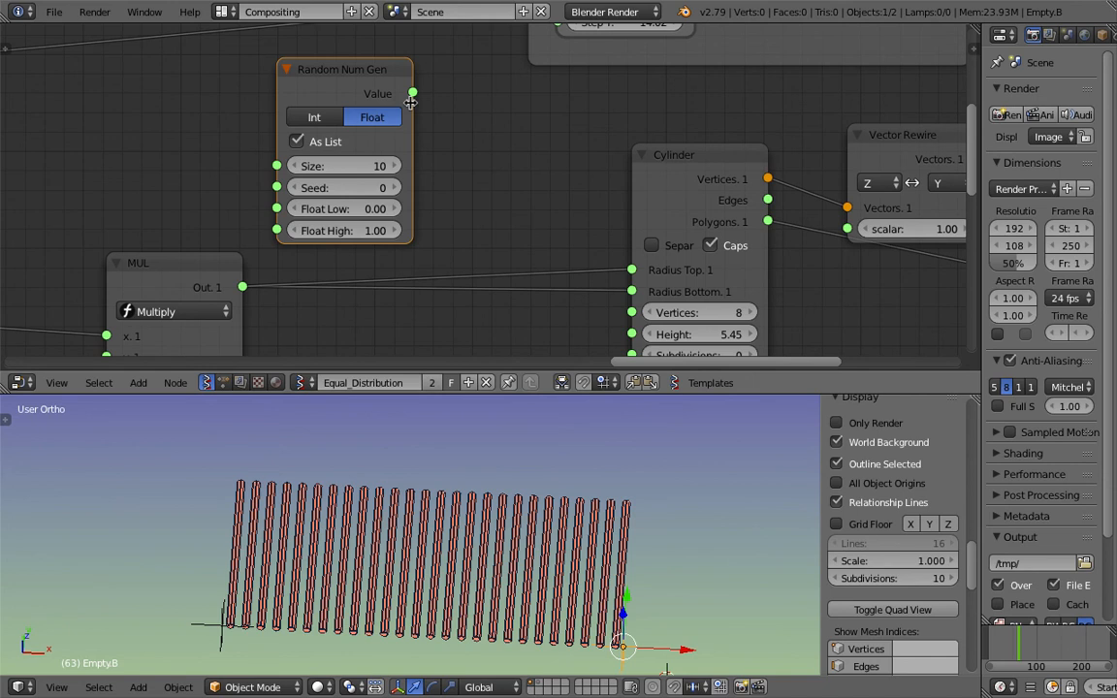
drag(411, 100, 491, 224)
drag(624, 336, 630, 334)
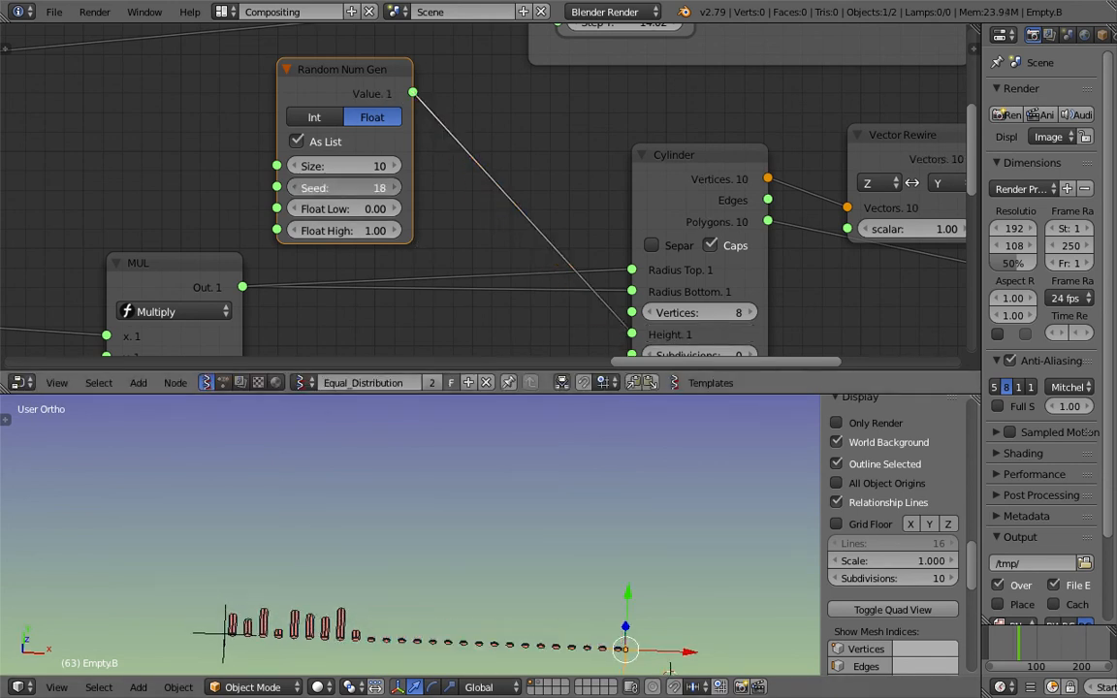
Step: Set the Random Num Gen node's size to 27, Float Low to 0.48 and Float High to 3.52, and vary its seed
drag(352, 194, 426, 231)
drag(349, 187, 386, 165)
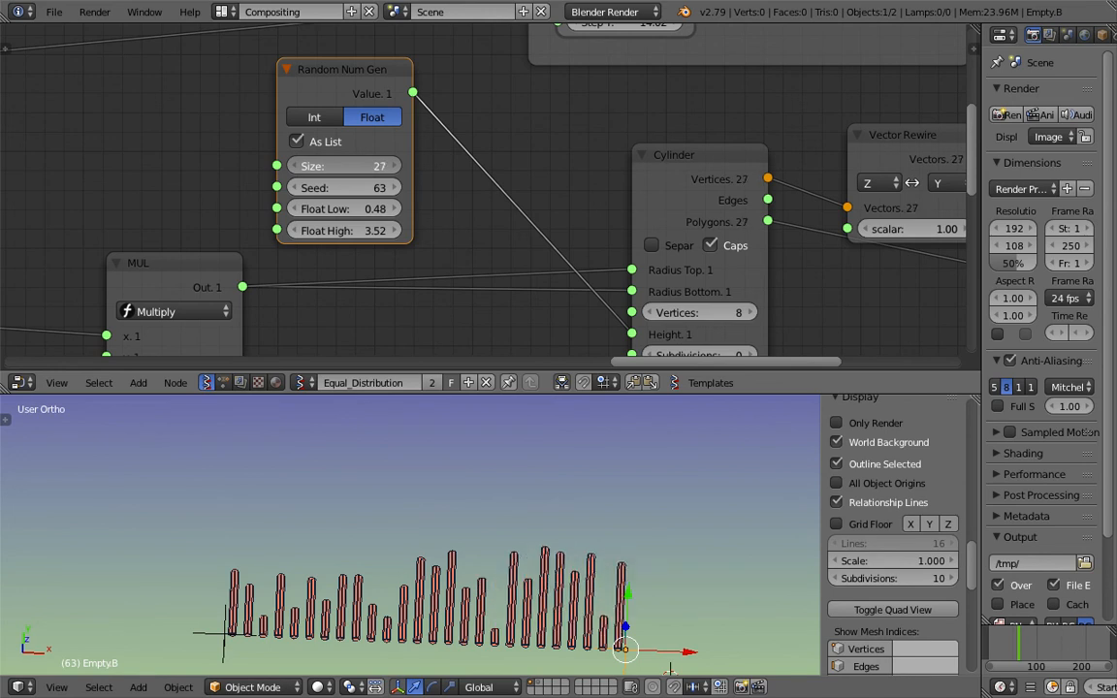
drag(355, 187, 402, 187)
middle_drag(444, 507, 422, 466)
scroll(433, 534, up, 2)
scroll(433, 458, down, 1)
Step: Vary the random seed and float range further and examine the cylinder heights from other angles
drag(355, 187, 434, 187)
drag(355, 208, 392, 231)
middle_drag(425, 463, 475, 456)
scroll(328, 519, down, 1)
middle_drag(330, 517, 367, 489)
Step: Vary the Random Num Gen node's size and delete the node
drag(355, 166, 324, 165)
drag(353, 66, 380, 80)
key(x)
Step: Move the Cylinder node closer to the Multiply node and set its height to 7.19 and subdivisions to 1
middle_drag(610, 176, 577, 166)
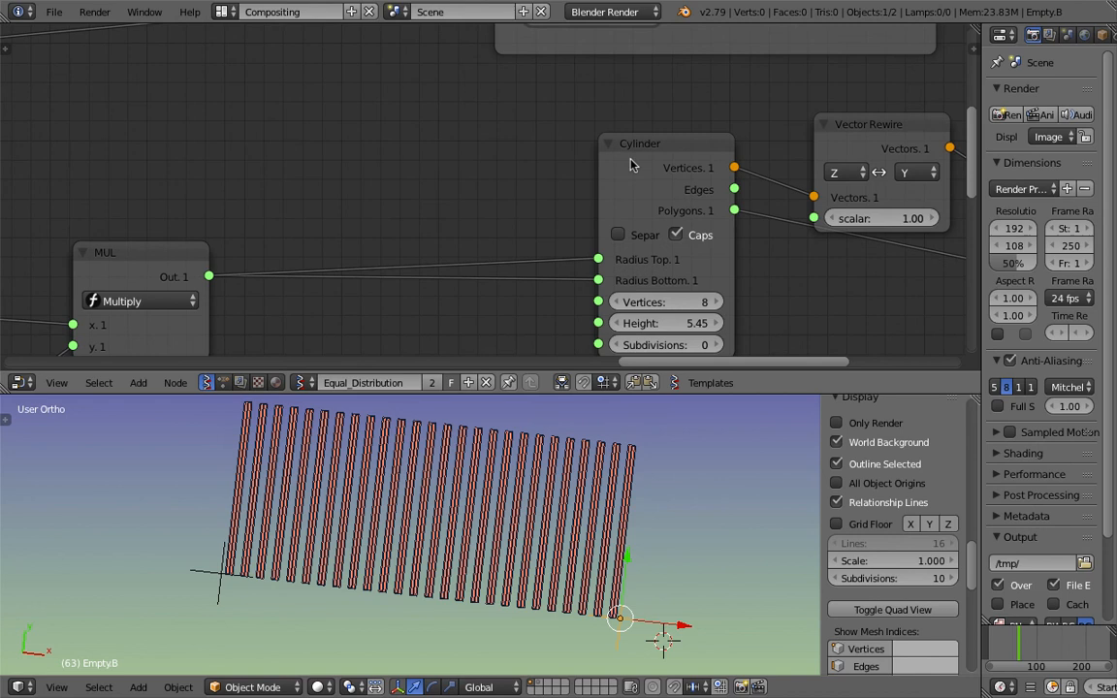
drag(630, 158, 590, 130)
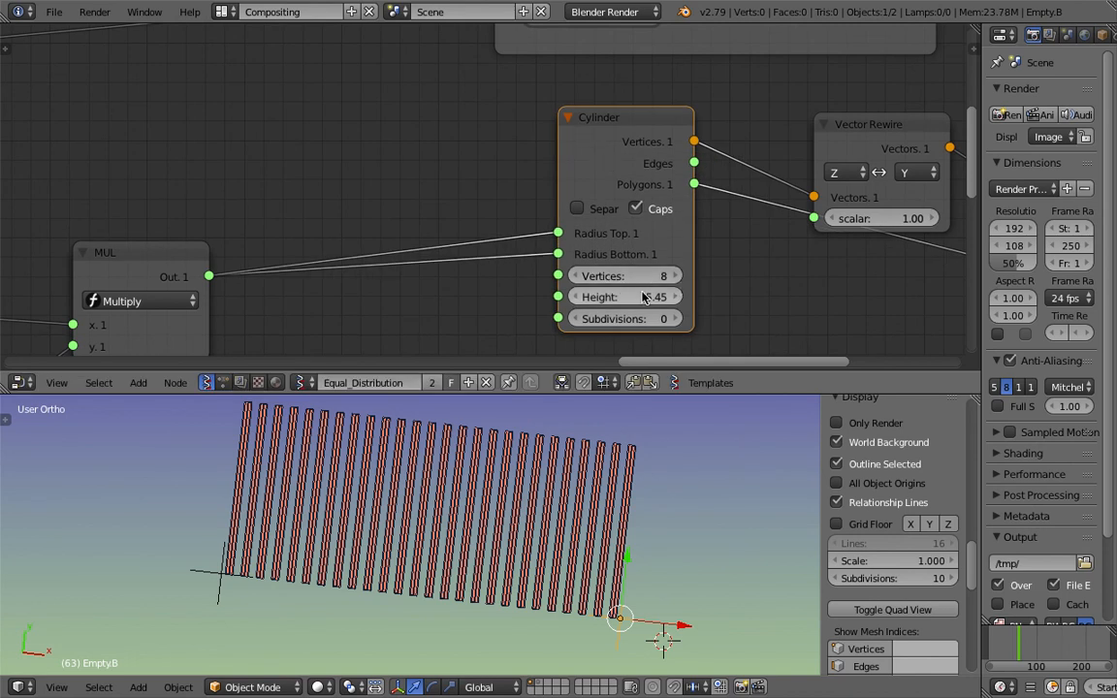
drag(627, 298, 647, 318)
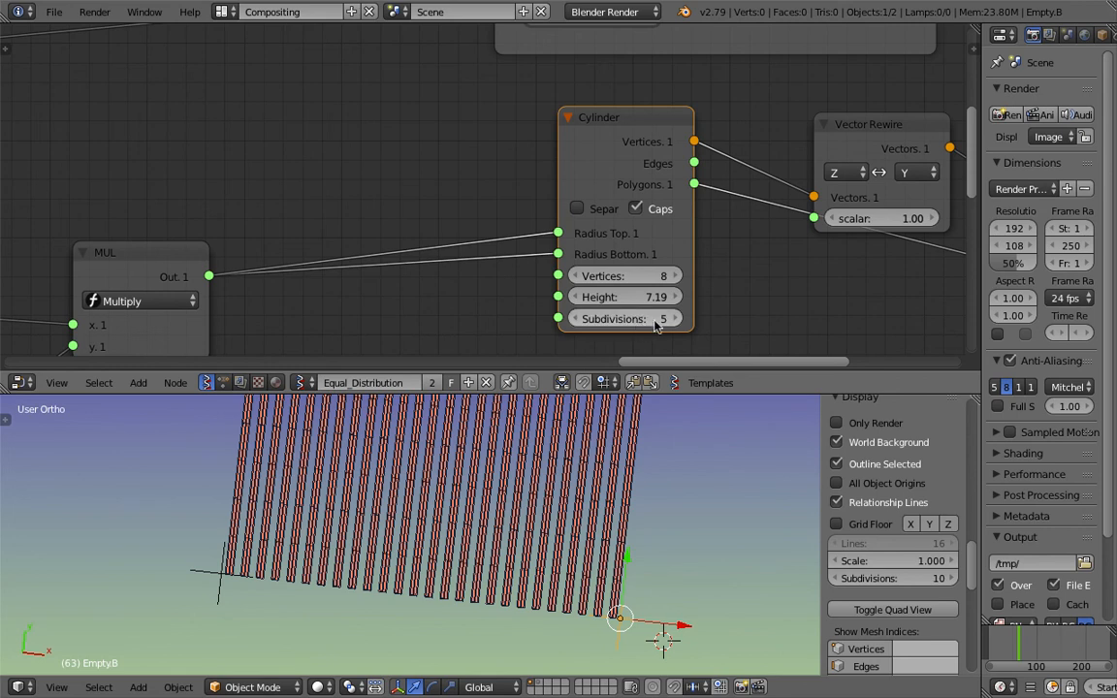
key(Return)
middle_drag(521, 571, 535, 591)
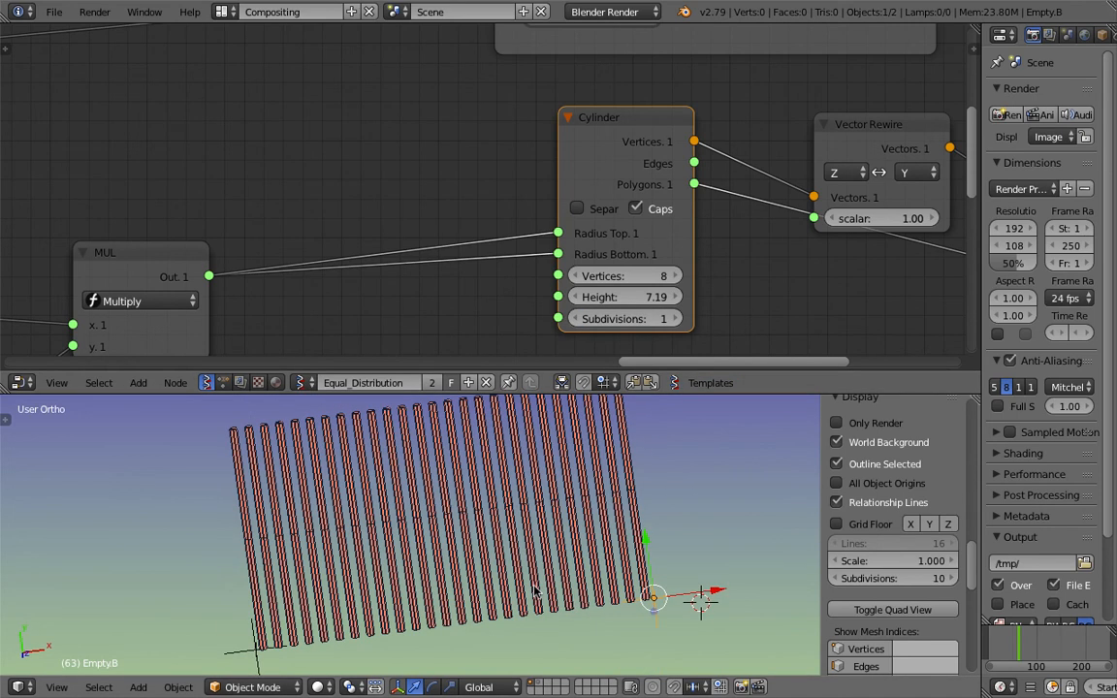
Step: Enlarge the 3D viewport at the node editor's expense and orbit to frame the row of cylinders
middle_drag(491, 507, 583, 428)
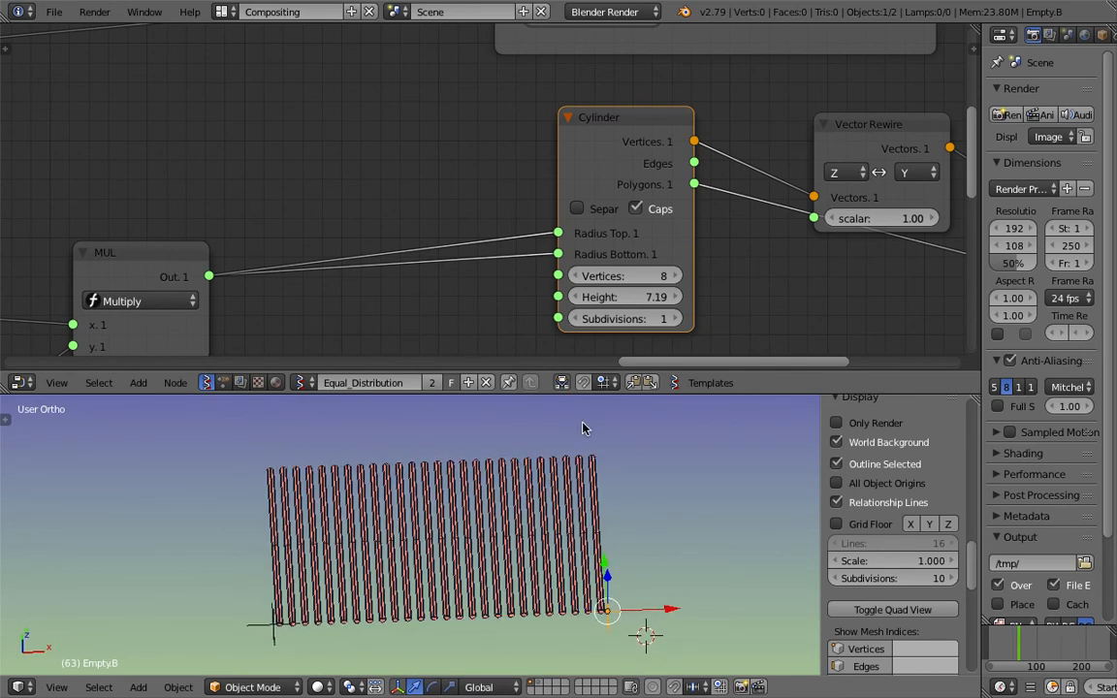
drag(603, 394, 614, 197)
middle_drag(625, 334, 640, 377)
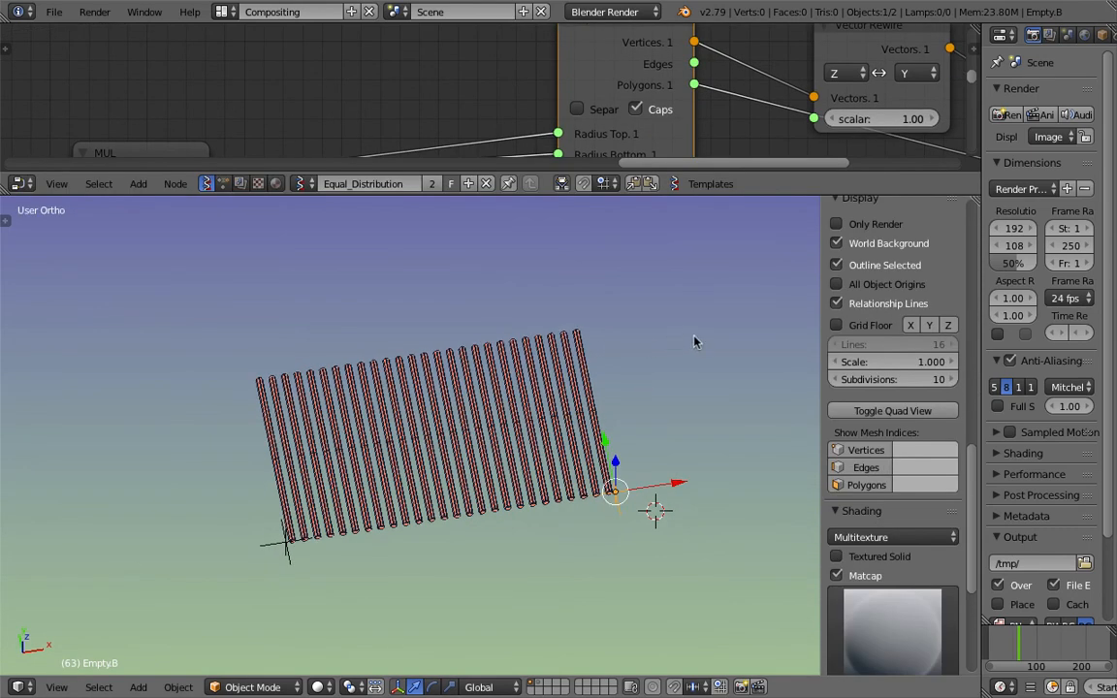
middle_drag(694, 342, 786, 269)
Step: Turn the viewport's Only Render display on and back off
scroll(844, 290, up, 3)
click(852, 331)
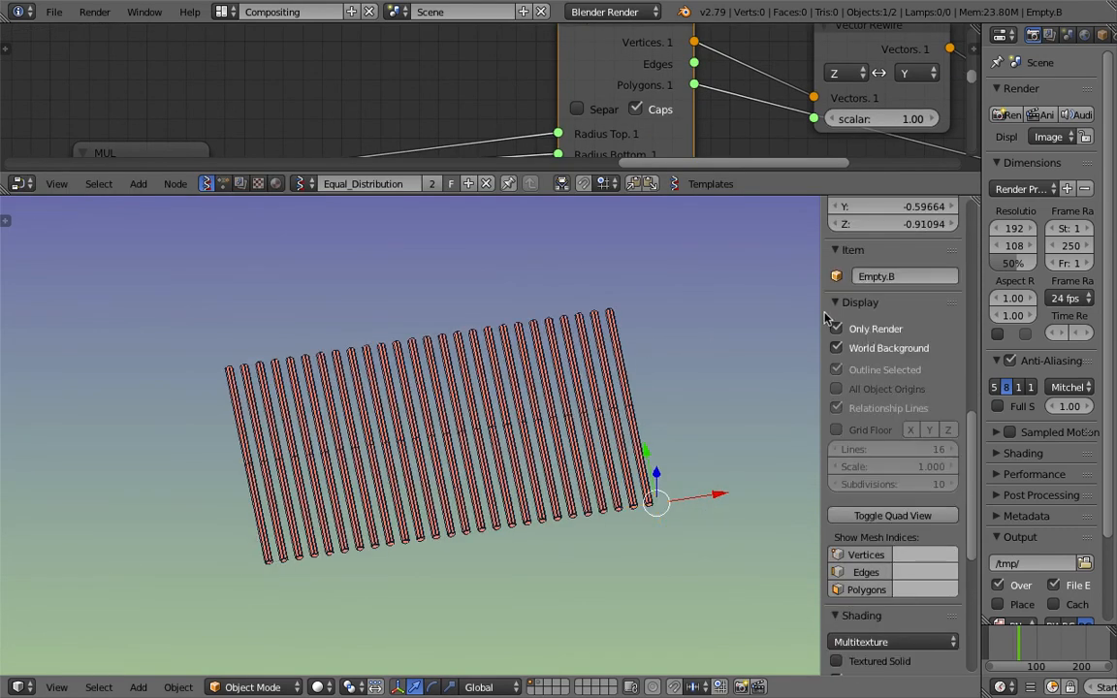
click(835, 328)
middle_drag(722, 335, 692, 350)
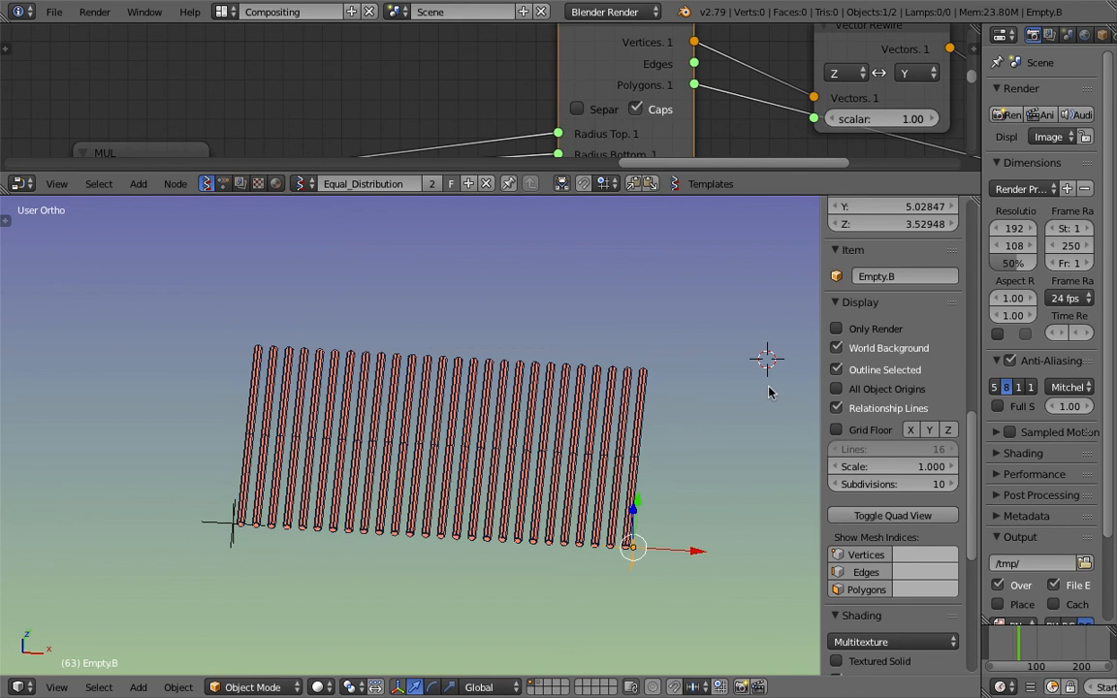
mouse_move(768, 386)
shift+middle_down()
mouse_move(695, 358)
mouse_move(761, 371)
shift+middle_up()
scroll(747, 366, up, 1)
click(748, 367)
shift+middle_drag(669, 355, 774, 344)
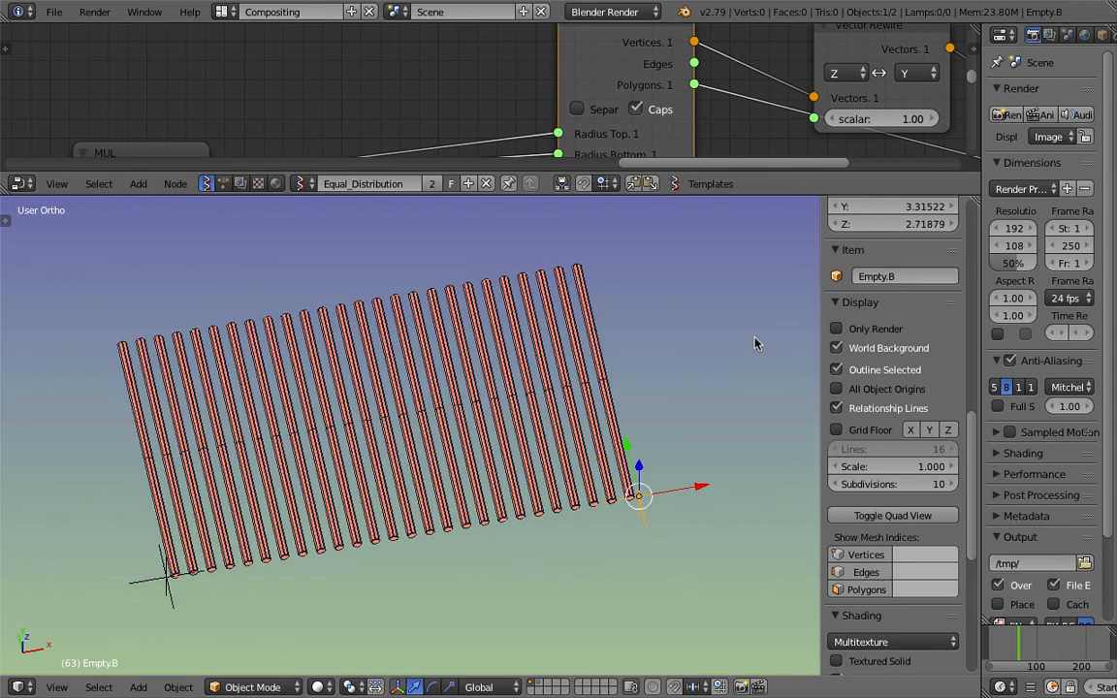